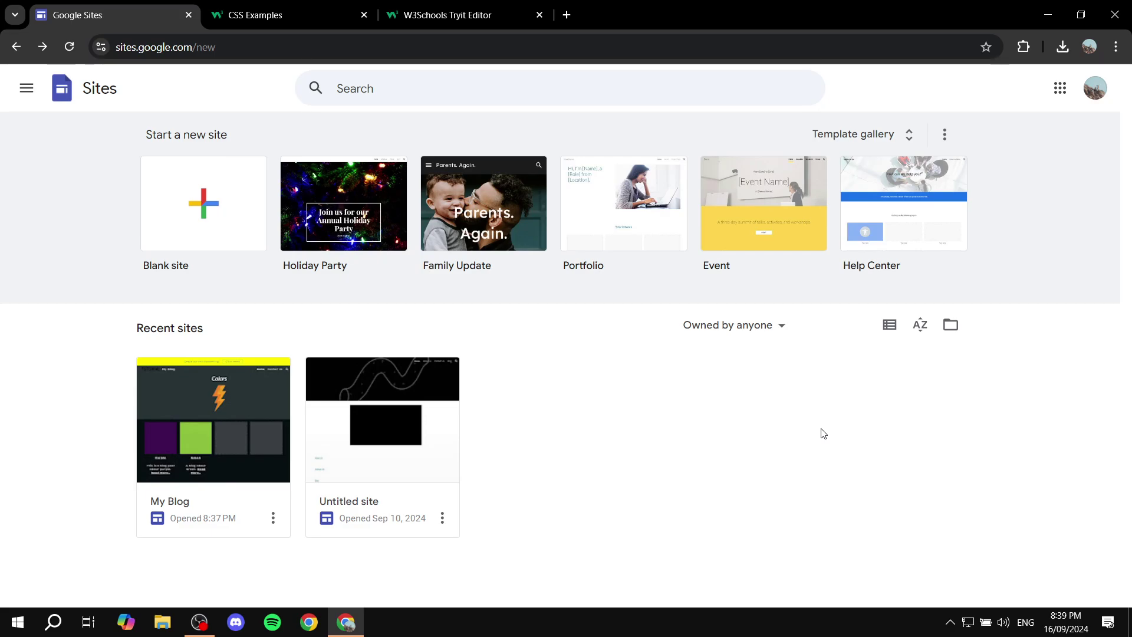
Review the W3Schools bordered input fields example, then return to the Sites home page
left_click(278, 13)
left_click(512, 6)
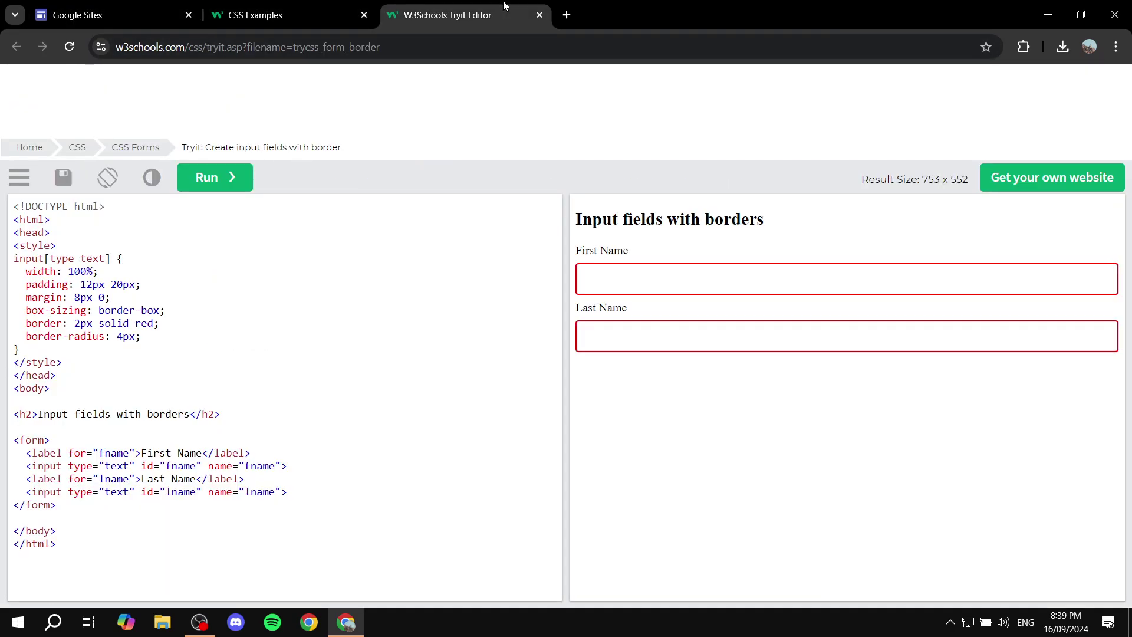
left_click(112, 13)
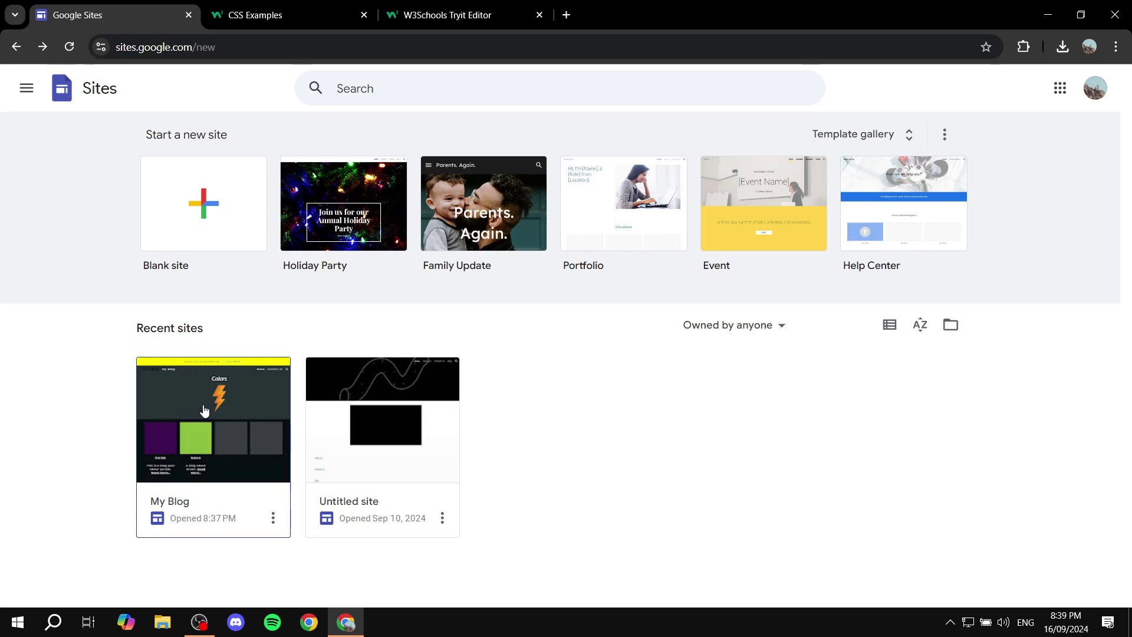
Open My Blog for editing and scroll down to the Purple and Green blog cards
left_click(205, 409)
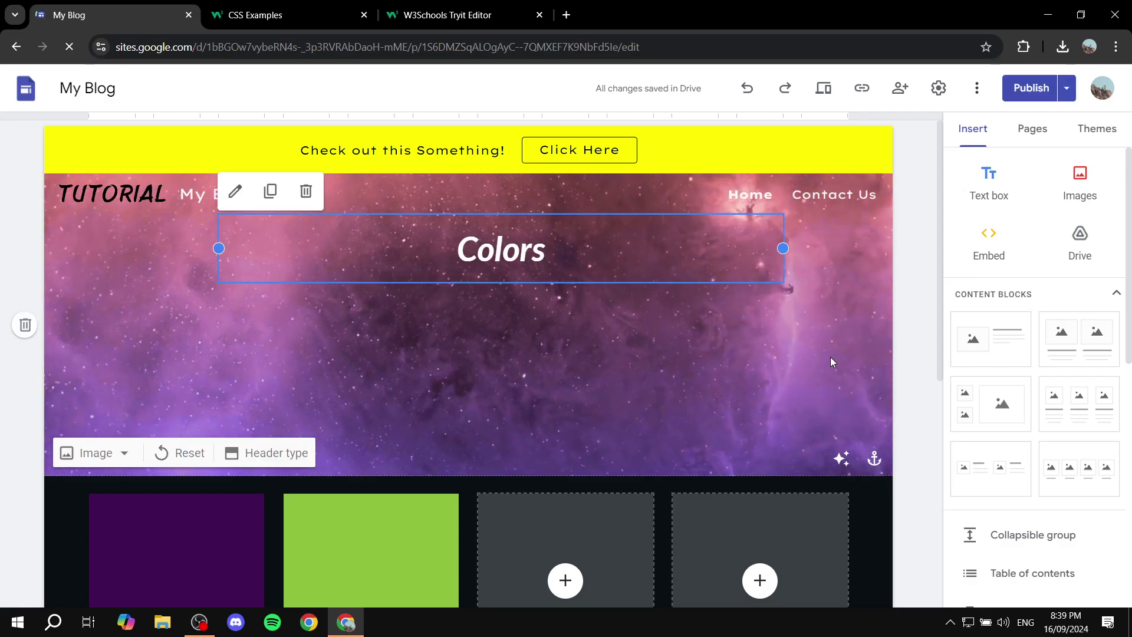
scroll(819, 407, "down", 6)
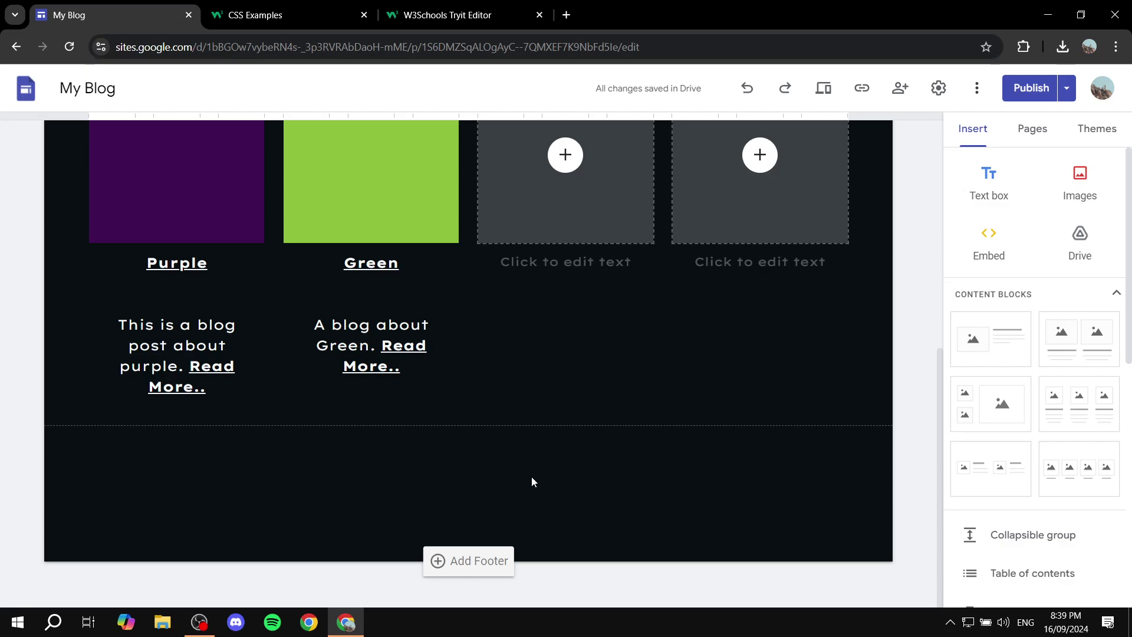
left_click(451, 11)
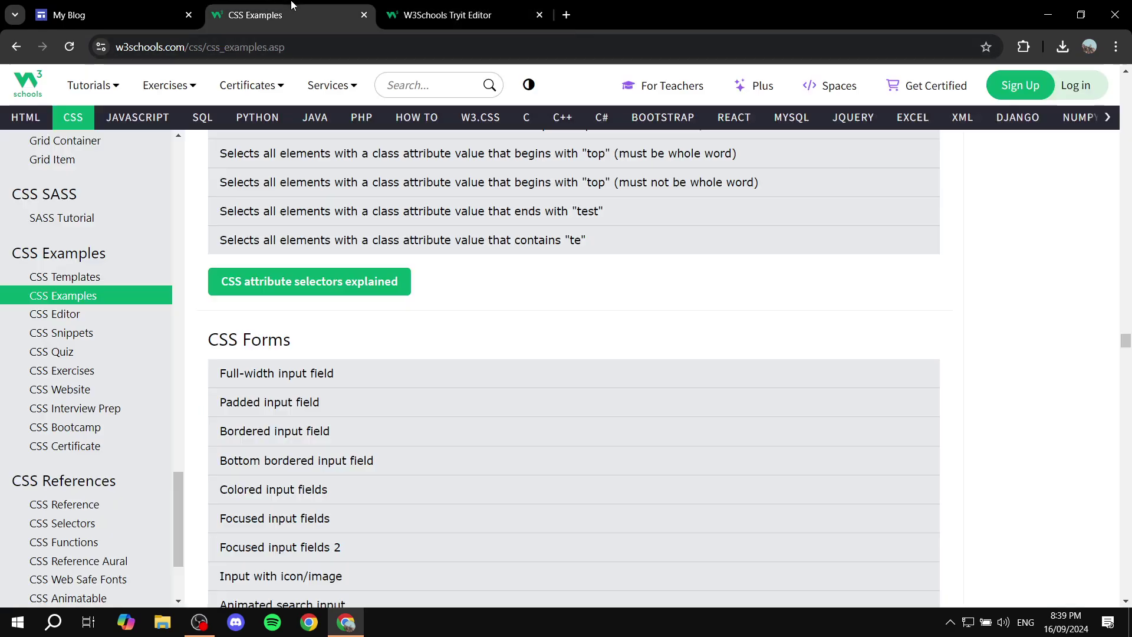
left_click(331, 15)
left_click(118, 15)
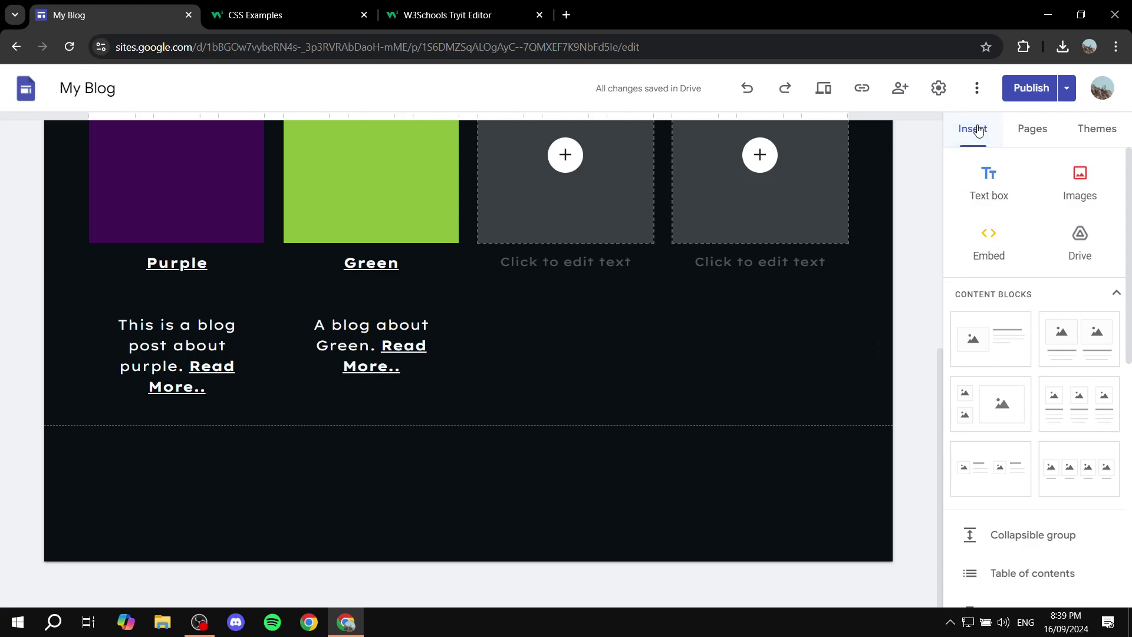
Open Embed from the web and switch it to the Embed code option
left_click(989, 250)
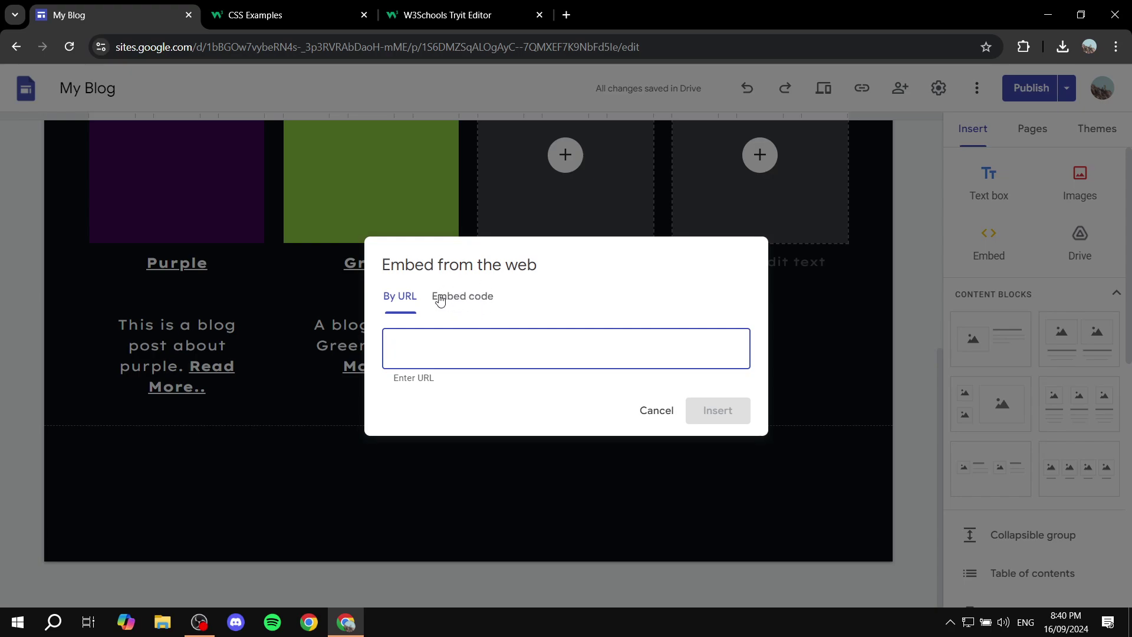
left_click(469, 298)
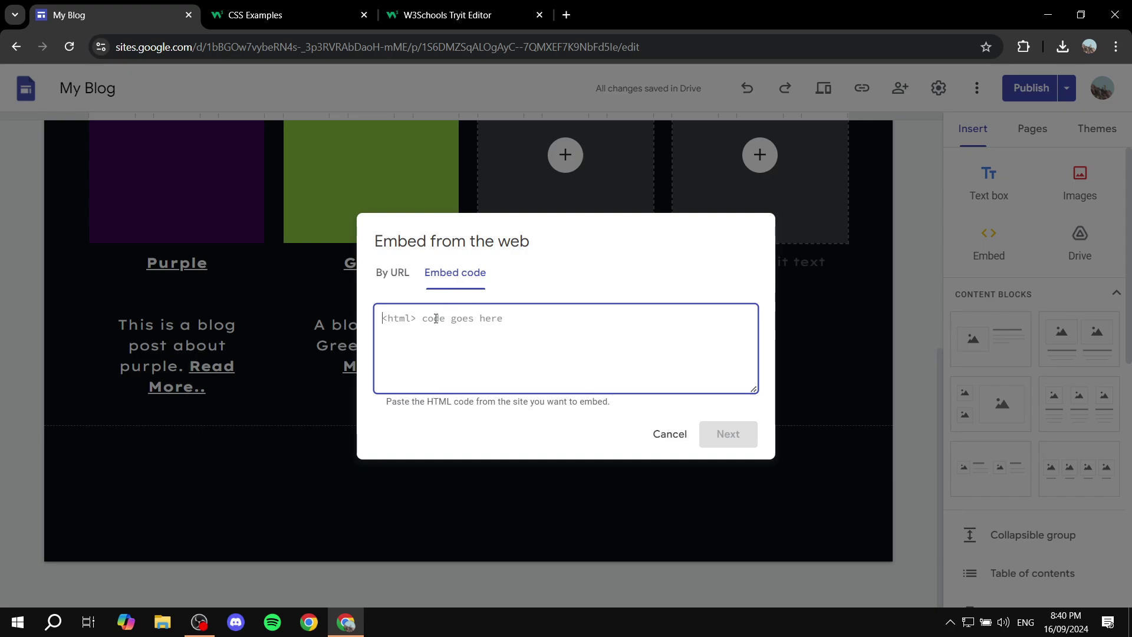
left_click_drag(424, 401, 622, 412)
left_click(620, 412)
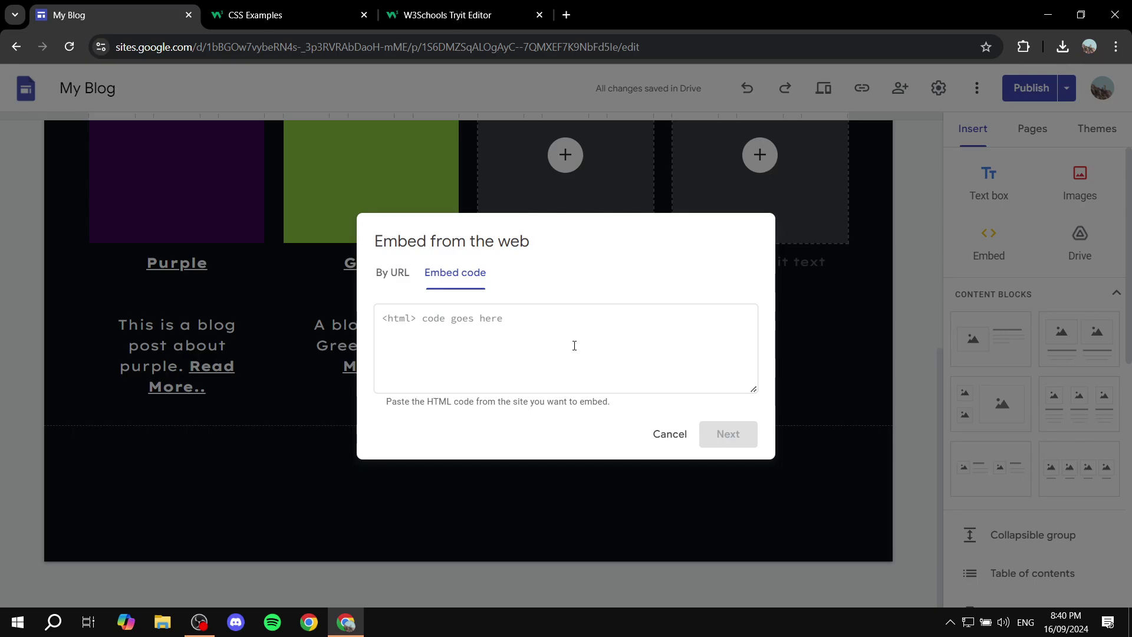
Copy all the bordered input fields example code from the Tryit Editor and return to My Blog
left_click(452, 13)
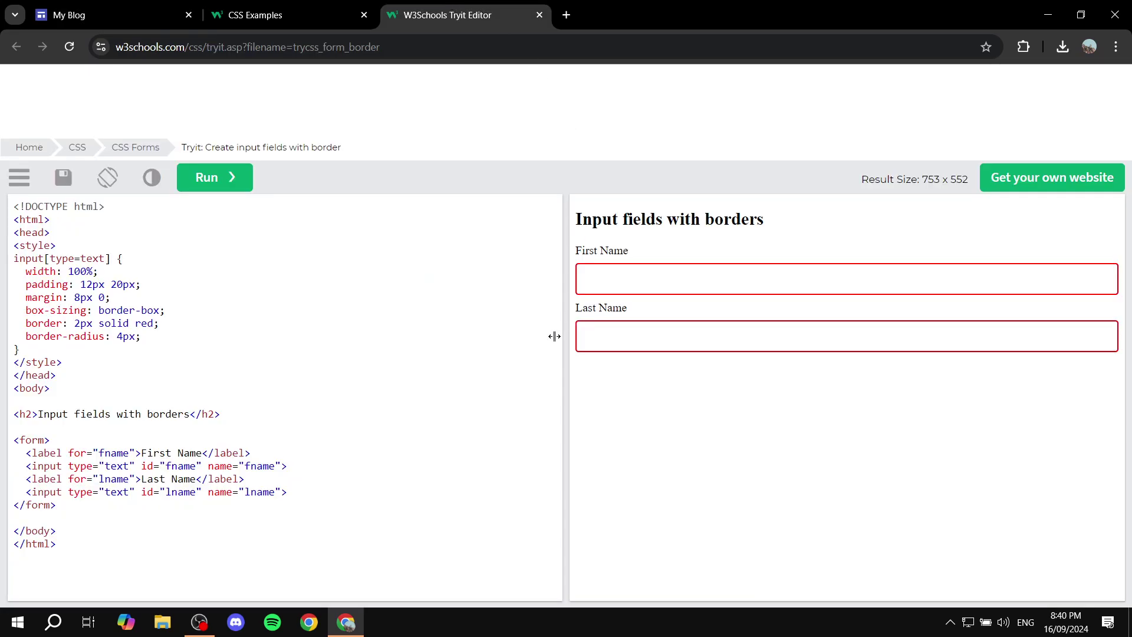
left_click(174, 563)
key("ctrl+a")
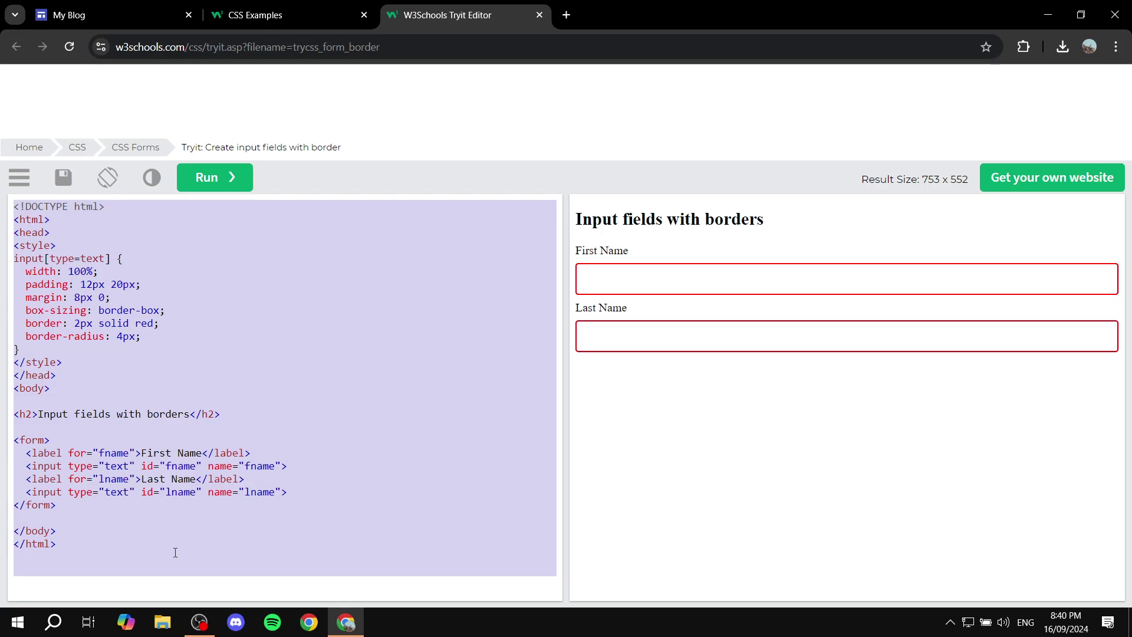
left_click(265, 15)
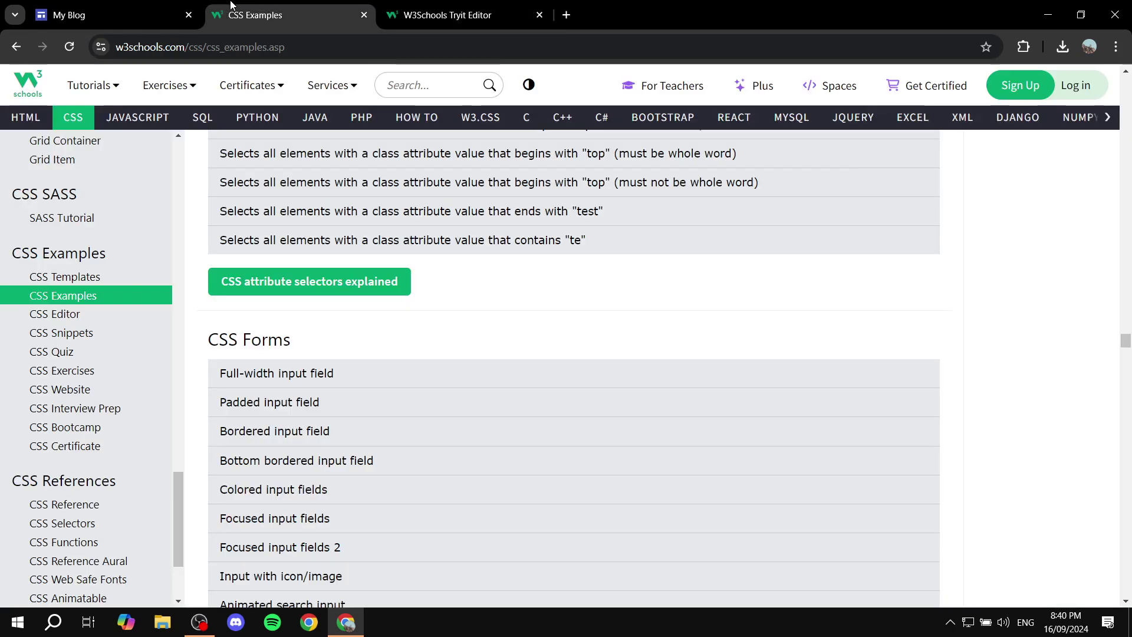
left_click(154, 6)
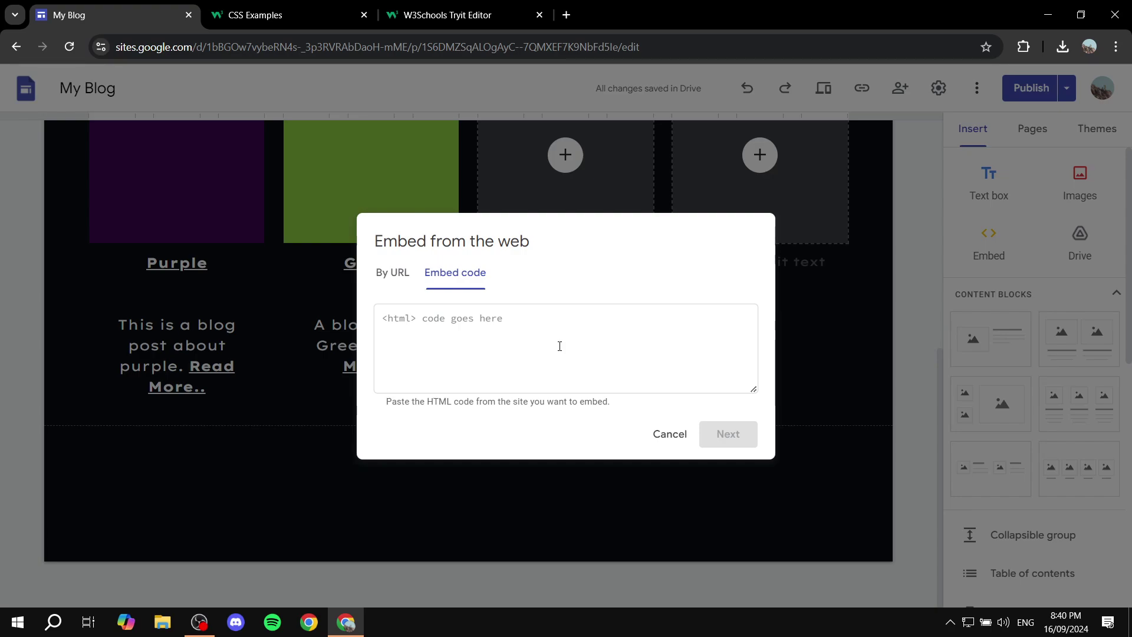
Paste the bordered First and Last Name input code into the embed box and preview it
left_click(560, 346)
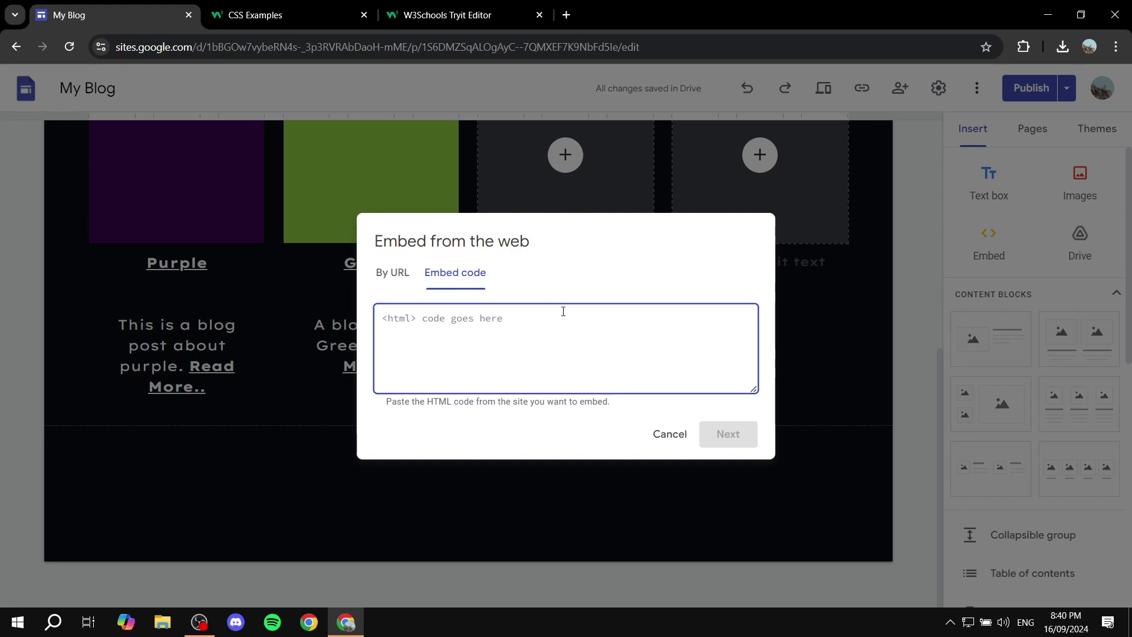
key("ctrl+v")
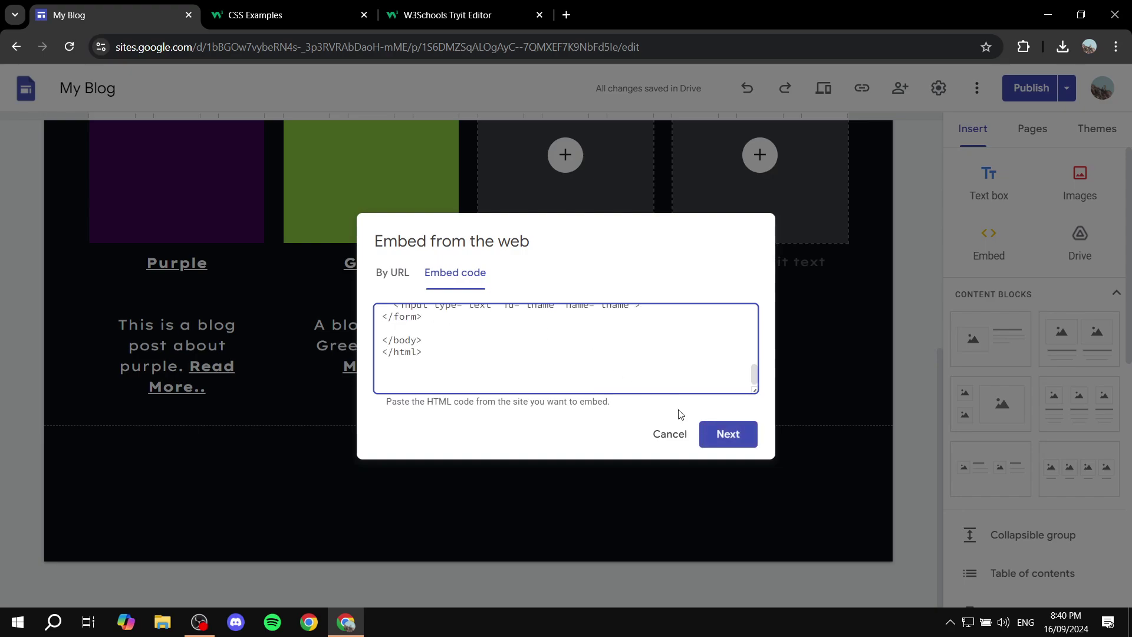
left_click(725, 439)
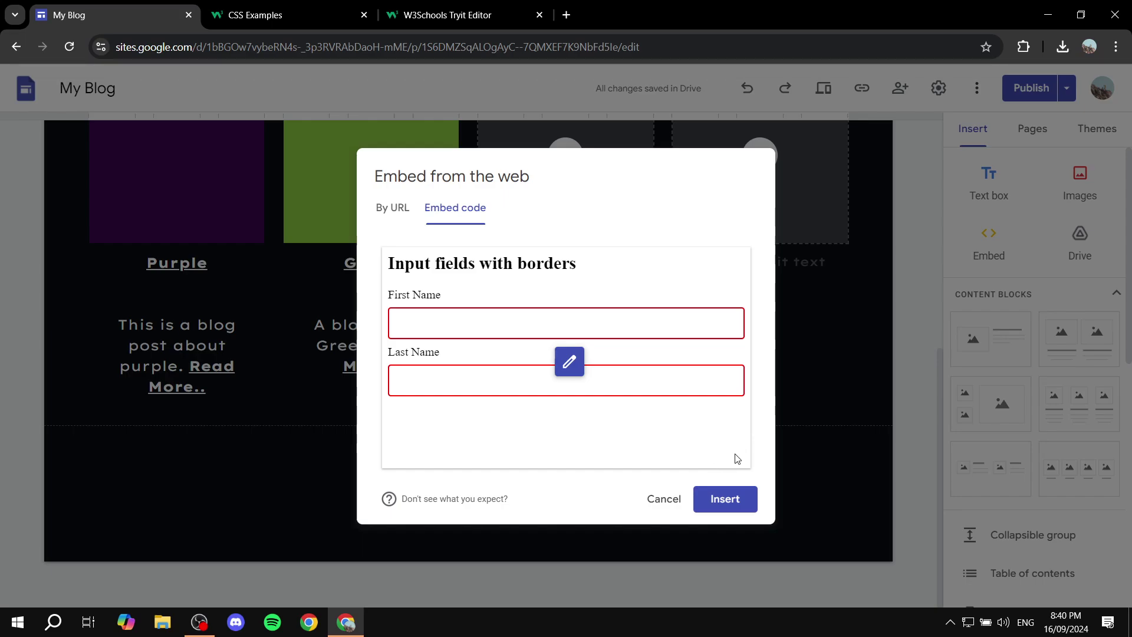
Insert the input-fields embed, widen it to full section width, and trim its height
left_click(733, 508)
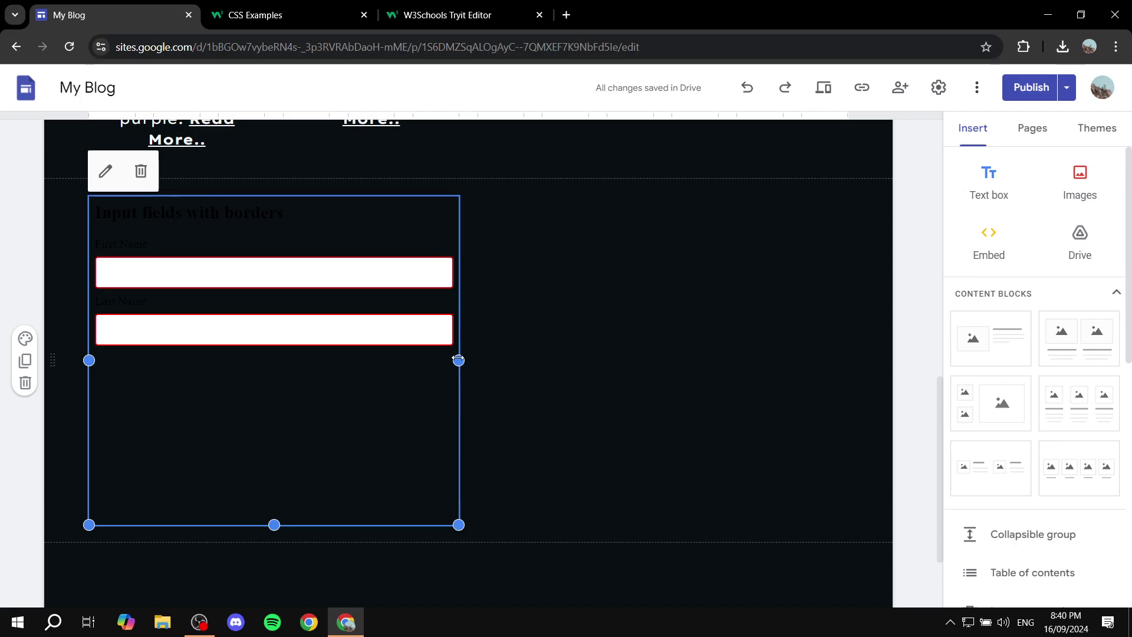
left_click_drag(459, 359, 848, 361)
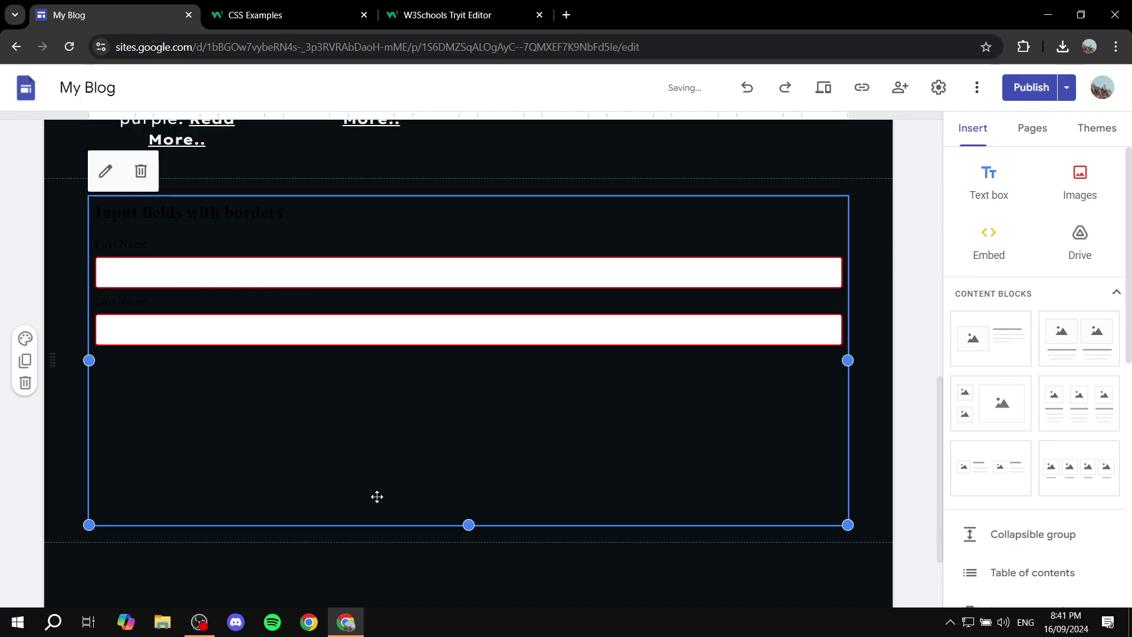
mouse_move(469, 525)
left_mouse_down()
mouse_move(481, 398)
mouse_move(462, 384)
left_mouse_up()
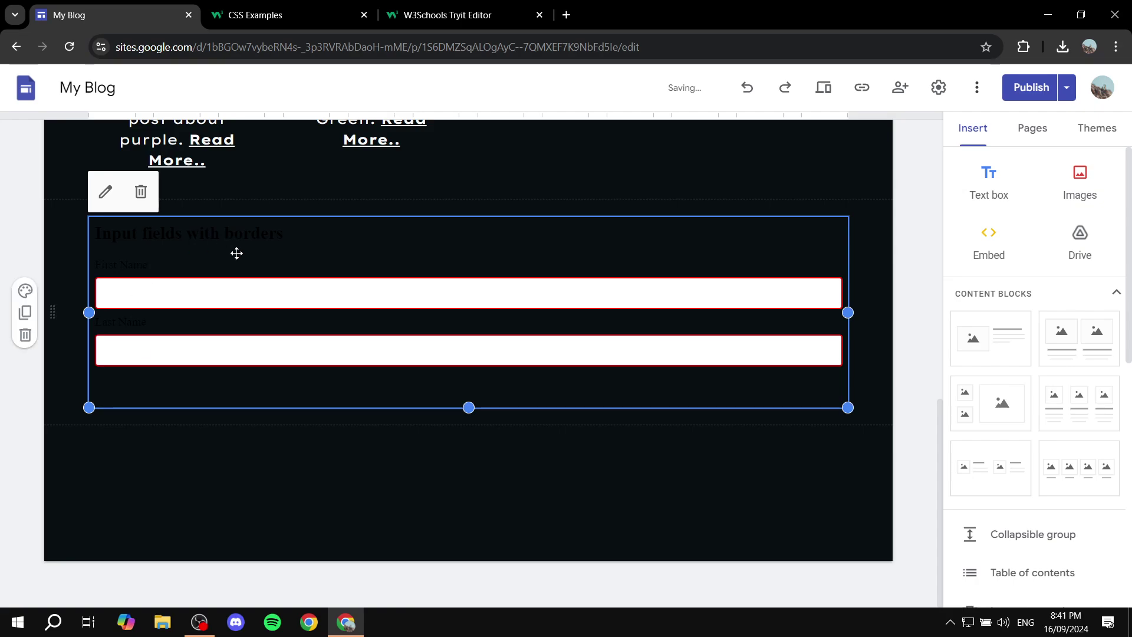
left_click(24, 291)
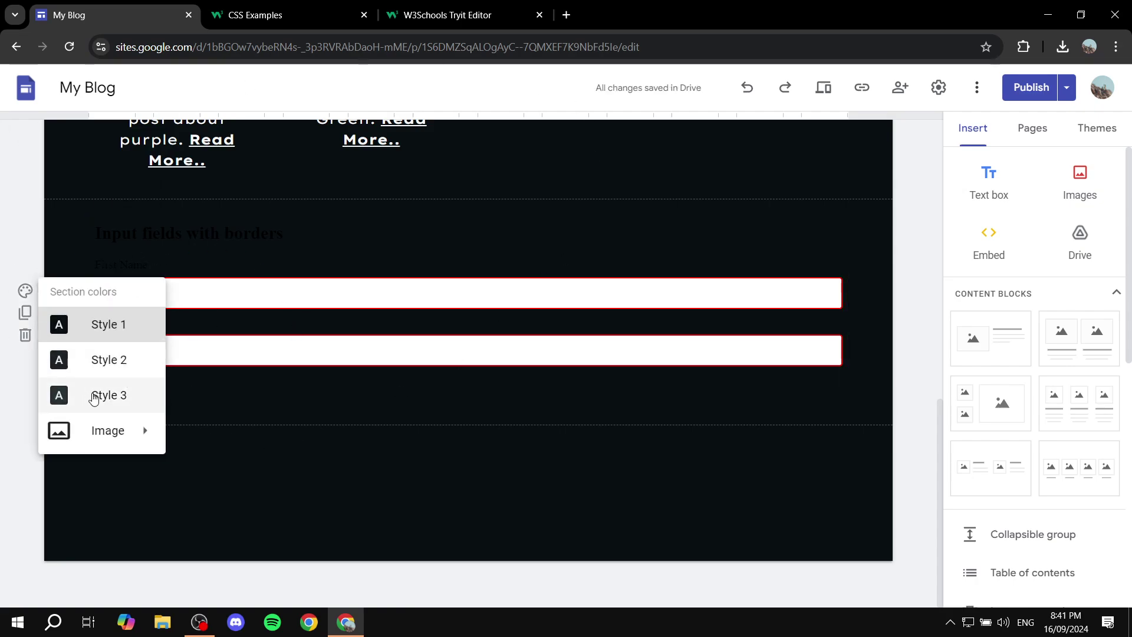
mouse_move(299, 476)
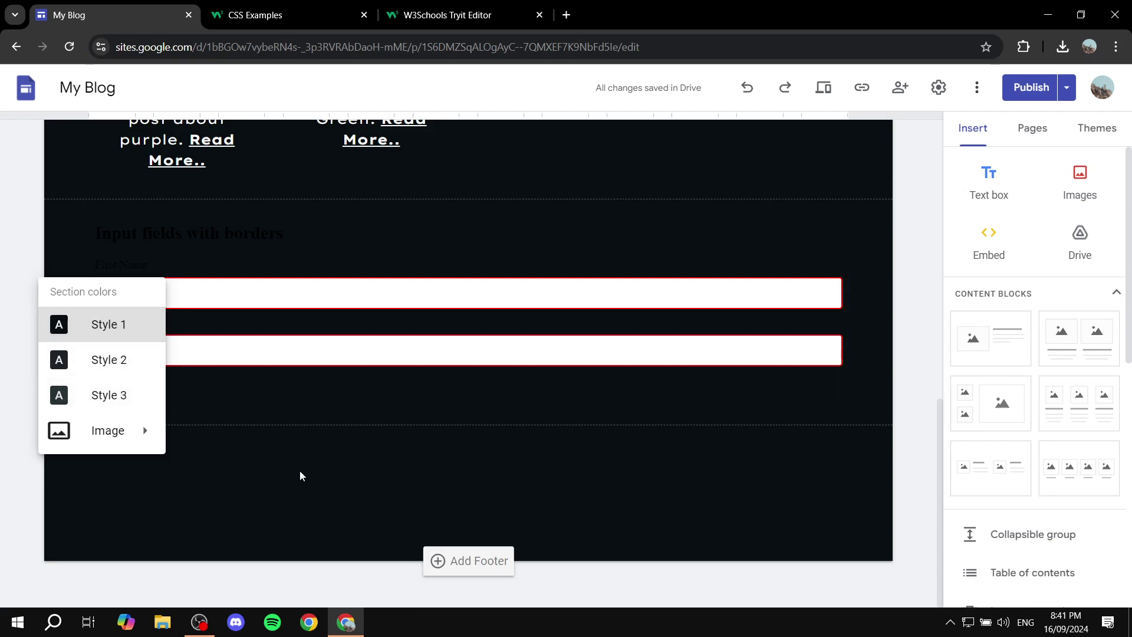
left_click(286, 474)
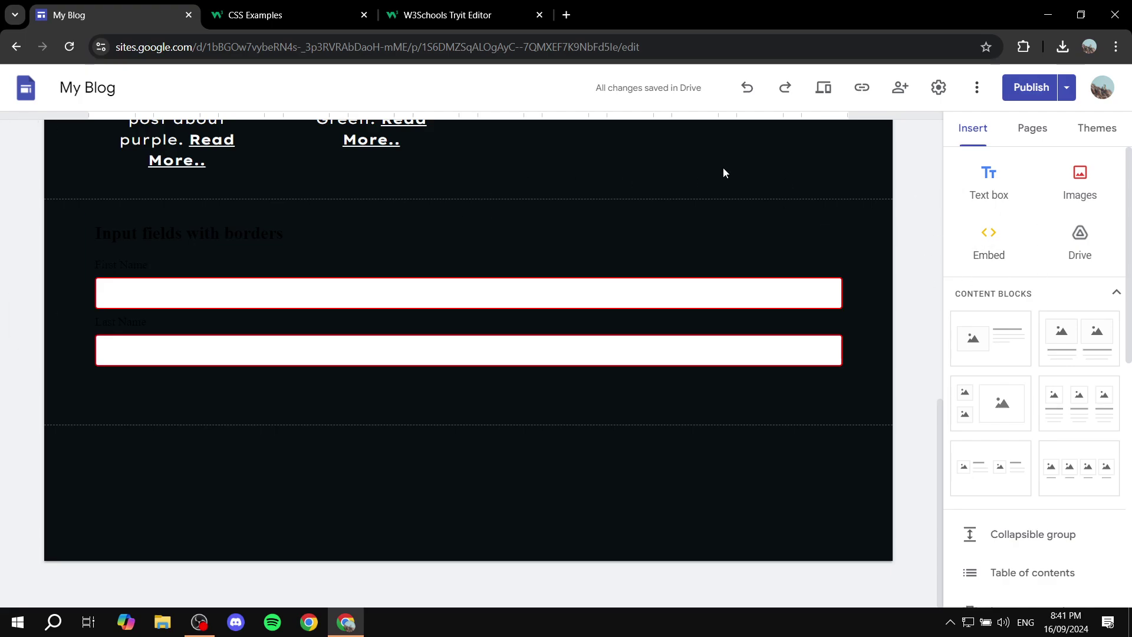
Browse the CSS Examples list, then select all of the red-to-yellow linear gradient example code
left_click(437, 13)
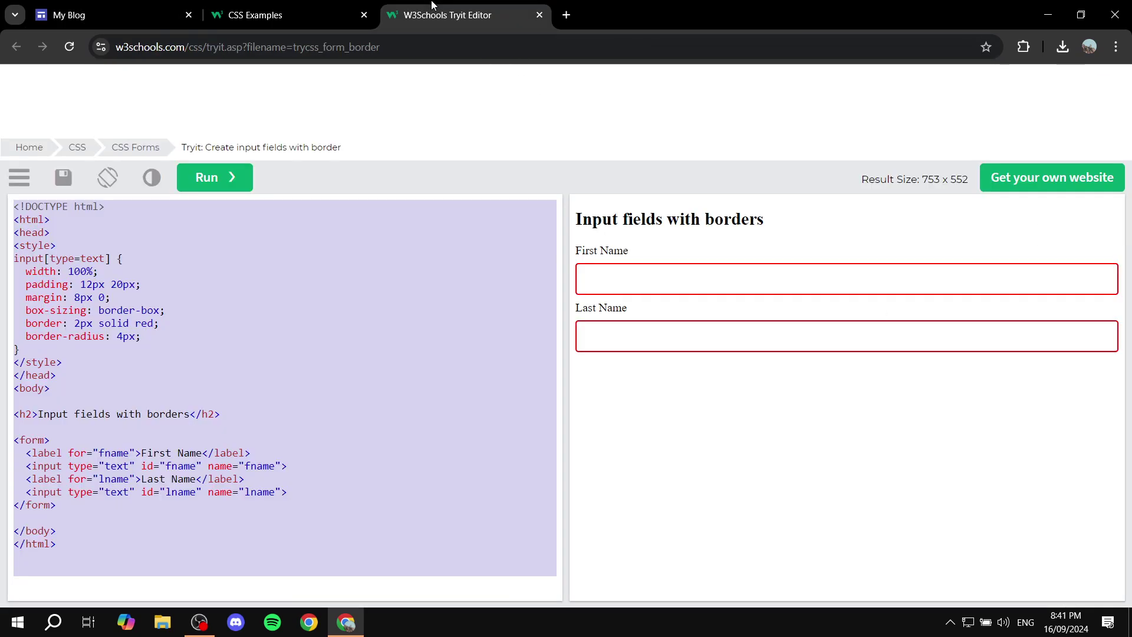
left_click(334, 7)
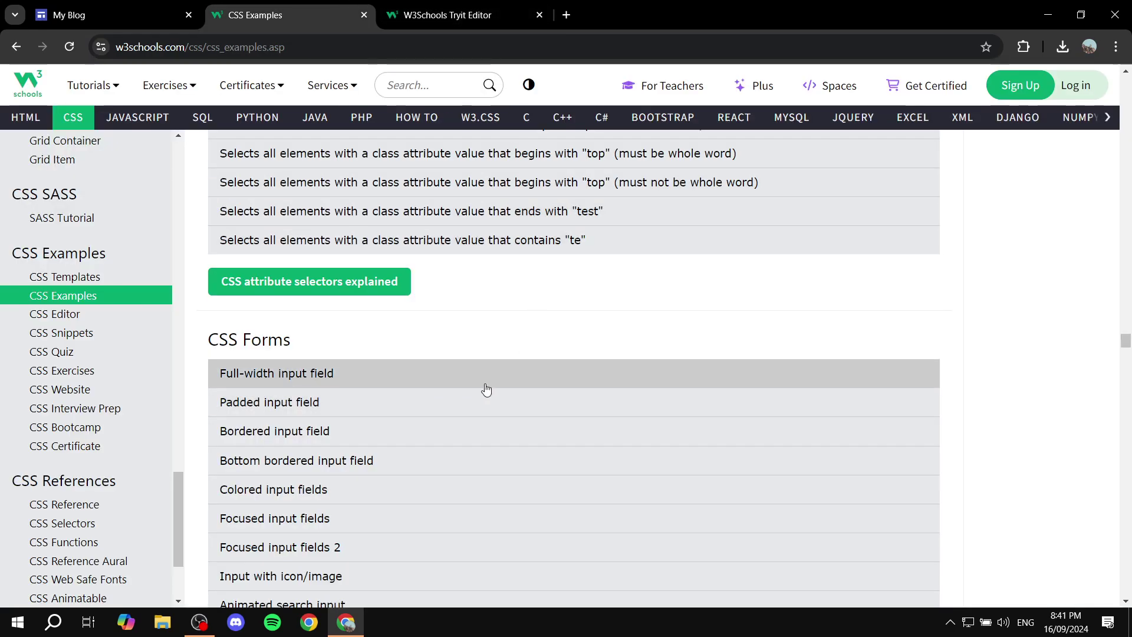
scroll(486, 389, "down", 5)
scroll(637, 345, "down", 1)
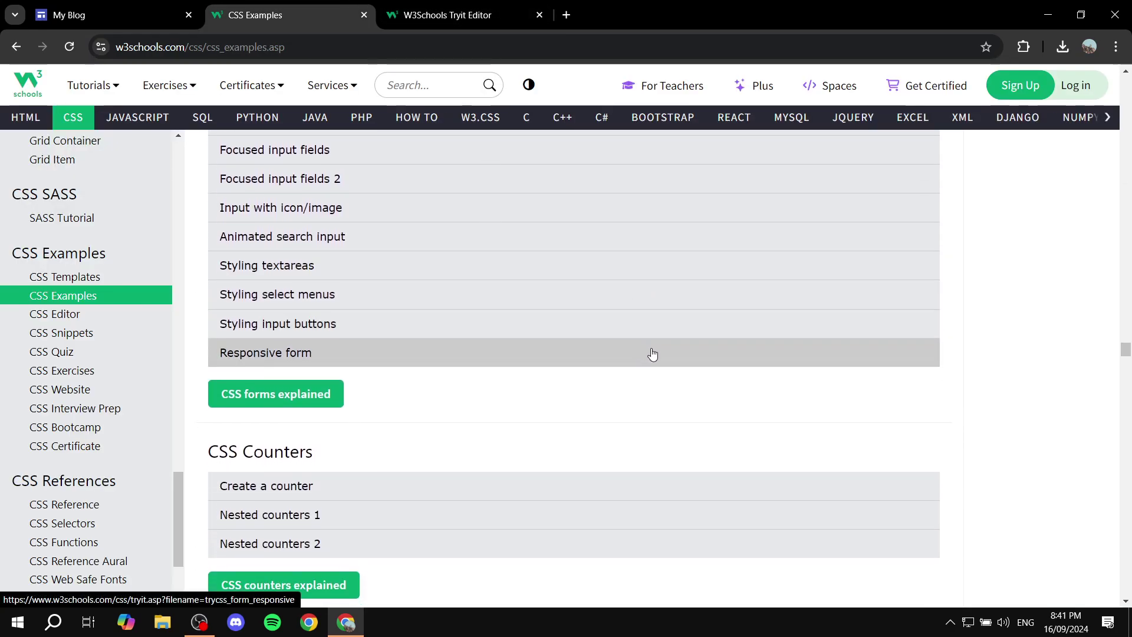
scroll(582, 511, "down", 2)
scroll(579, 496, "up", 1)
scroll(379, 285, "up", 3)
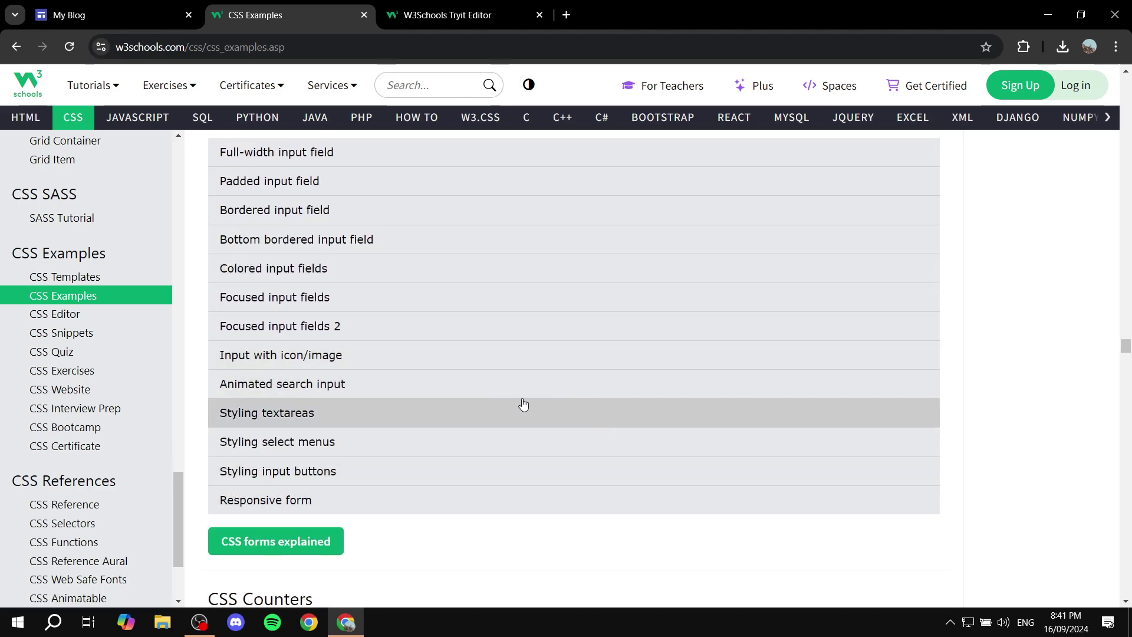
scroll(500, 397, "down", 3)
scroll(448, 453, "down", 3)
scroll(588, 304, "down", 2)
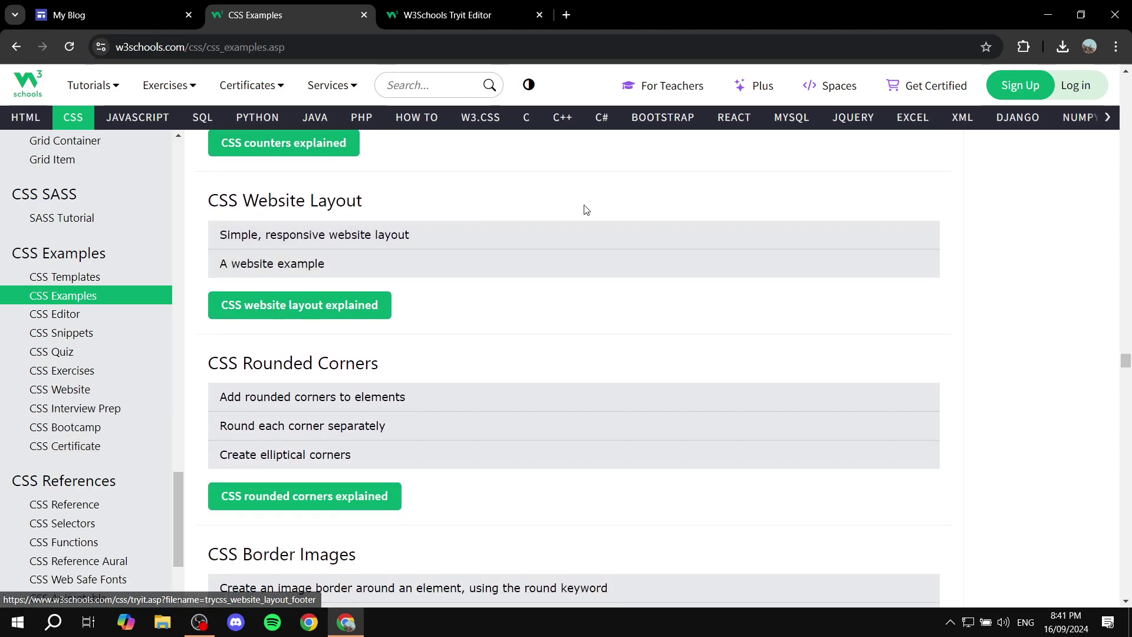
scroll(604, 412, "down", 2)
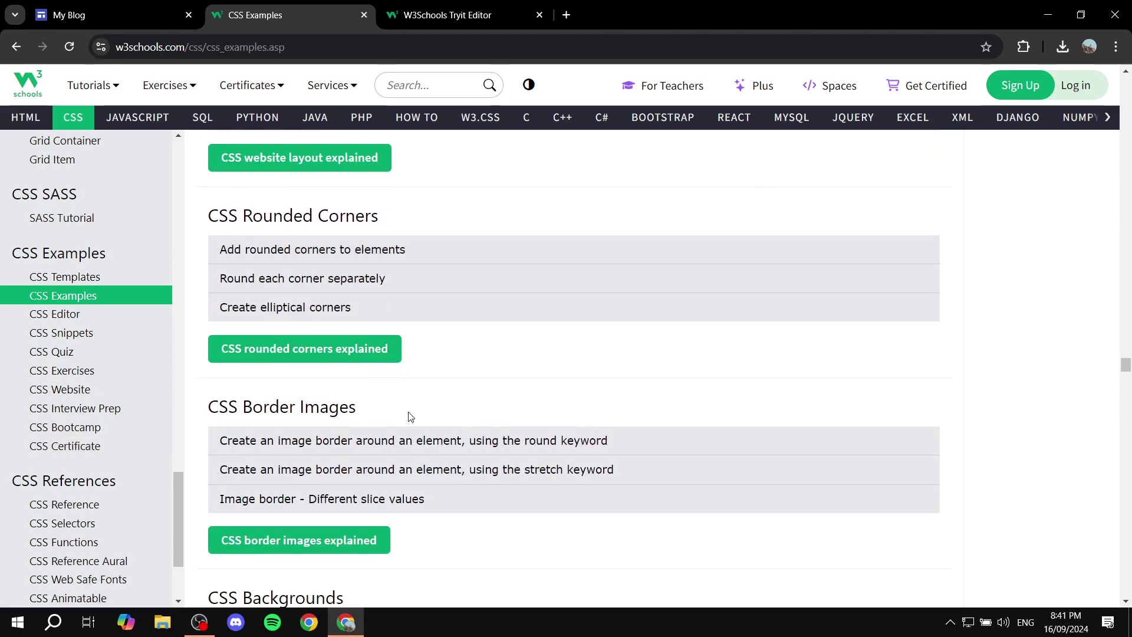
scroll(627, 357, "down", 4)
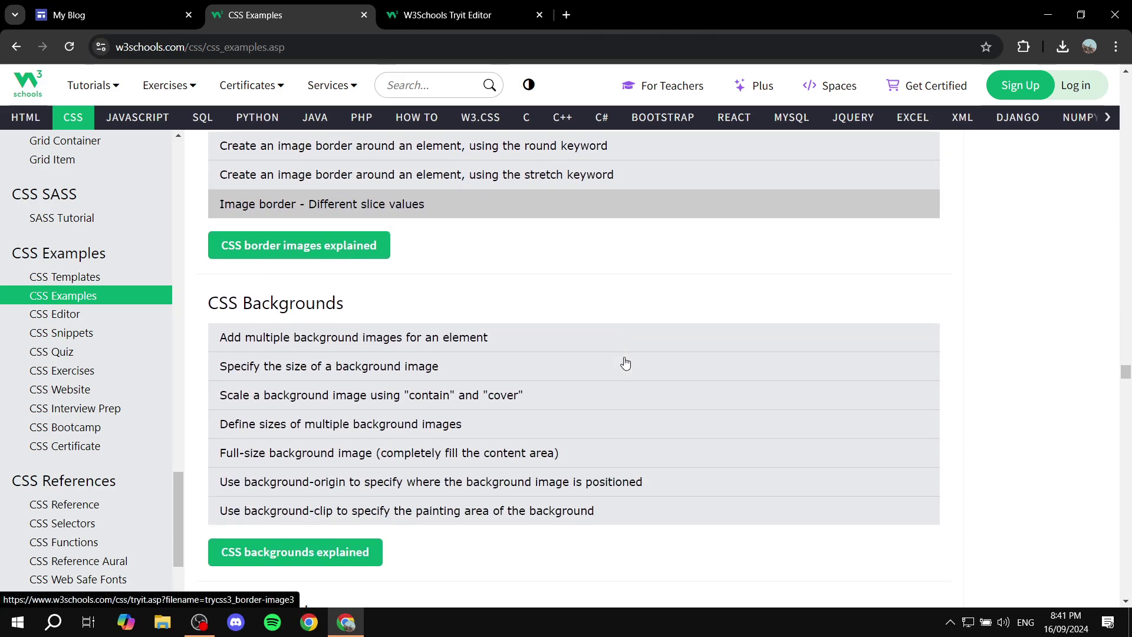
key("ctrl+Tab")
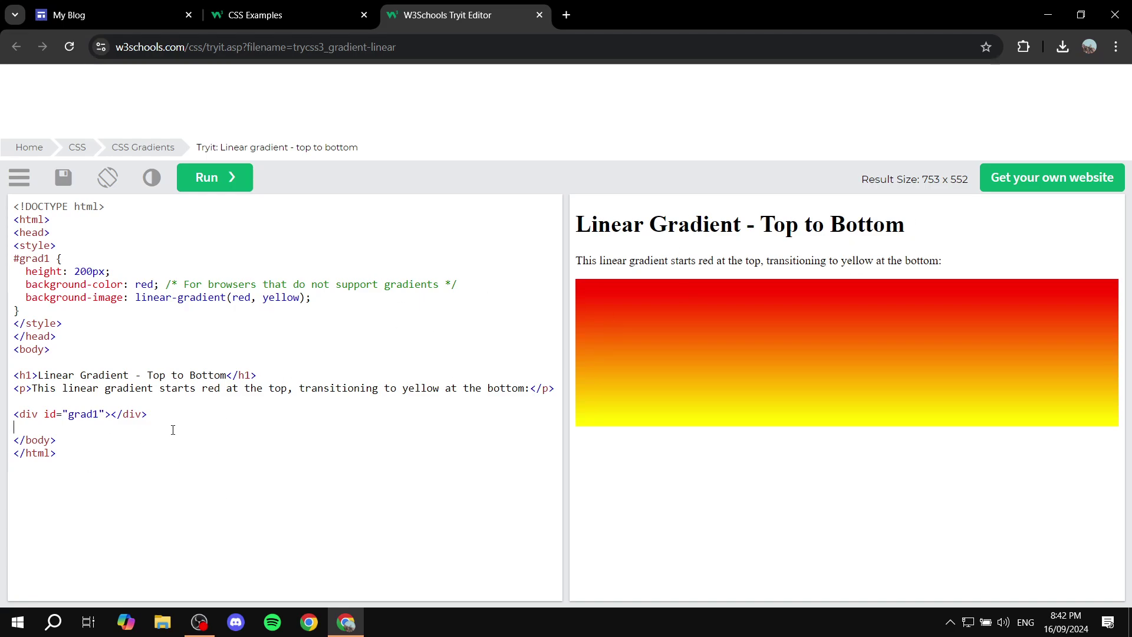
key("ctrl+a")
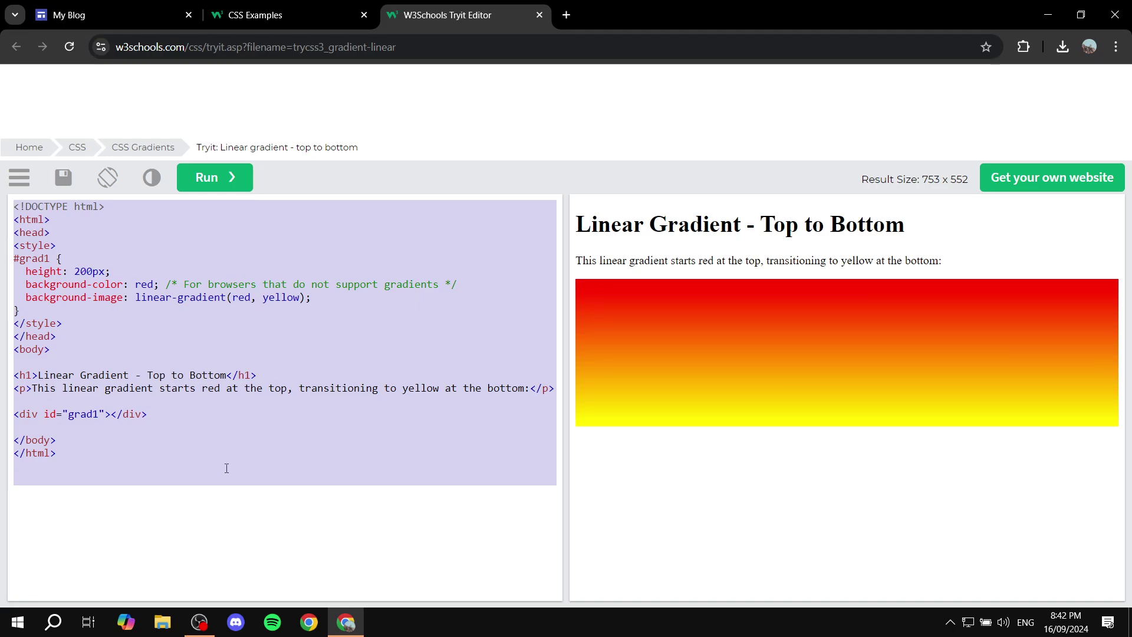
Back in My Blog, start an Embed code block and paste the gradient code
left_click(112, 15)
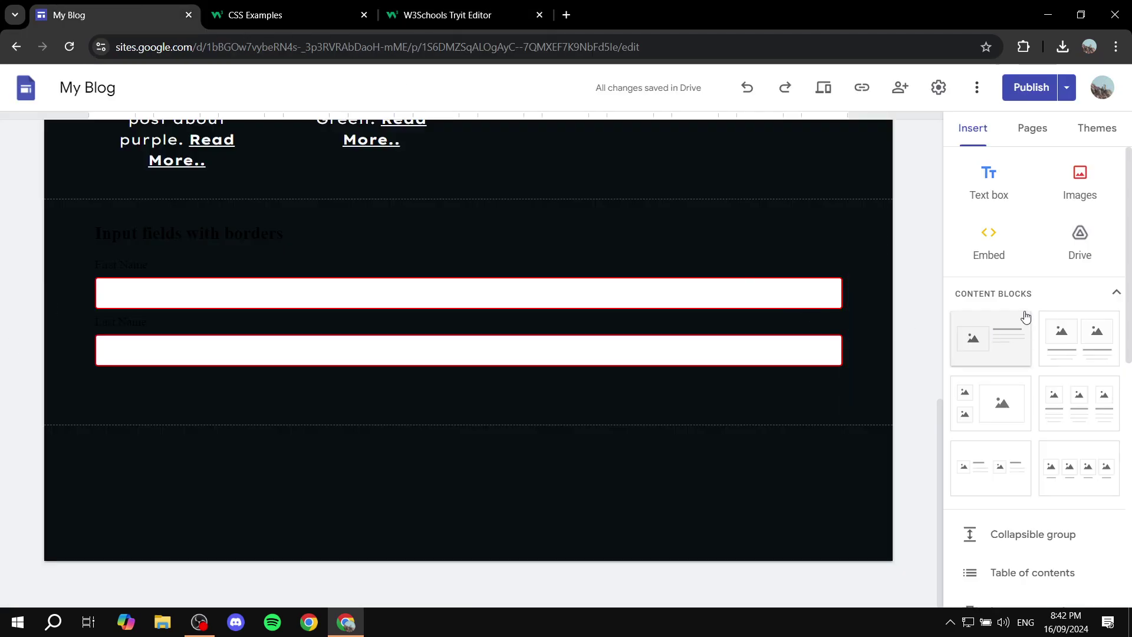
left_click(989, 235)
left_click(455, 274)
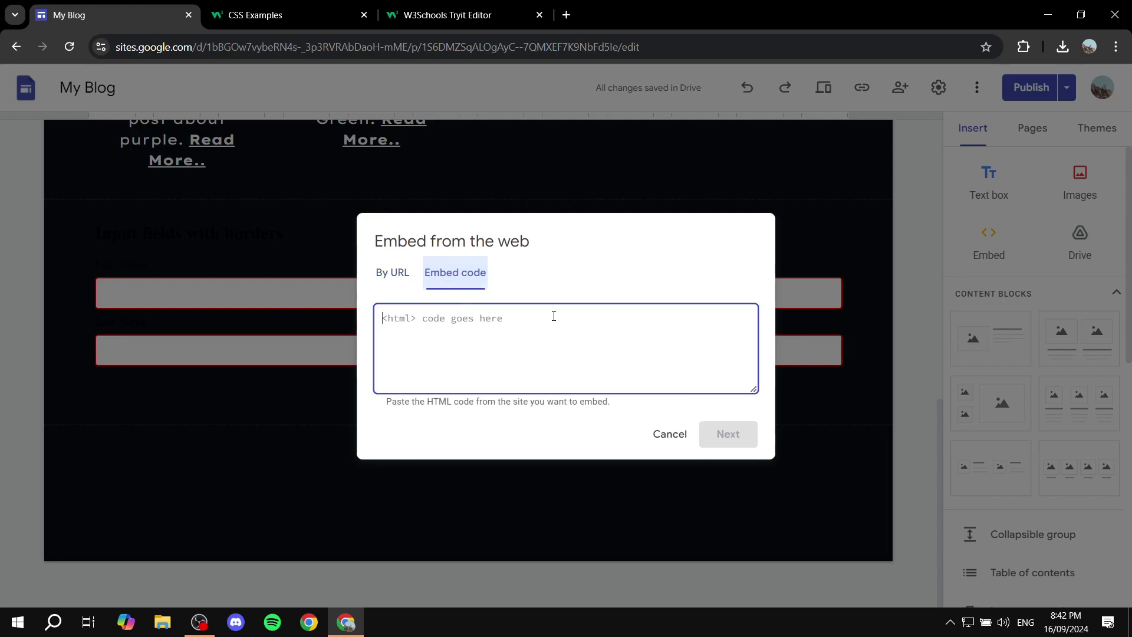
key("ctrl+v")
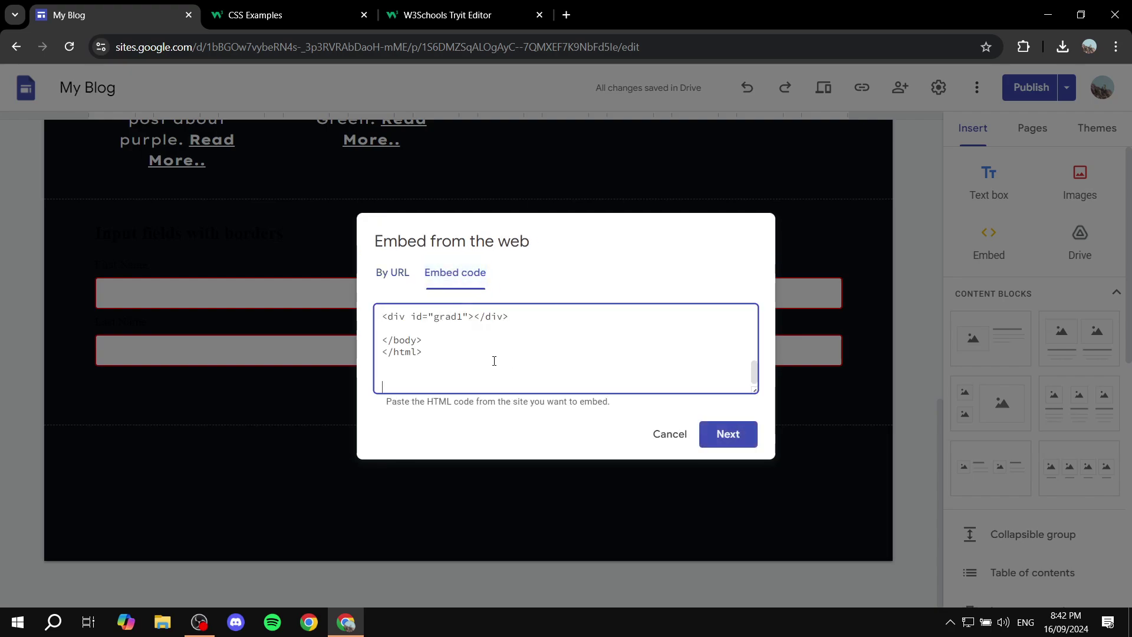
Review the pasted gradient code, preview it, and insert it below the input fields
scroll(519, 370, "up", 5)
scroll(507, 353, "up", 3)
scroll(512, 350, "down", 2)
scroll(513, 350, "down", 5)
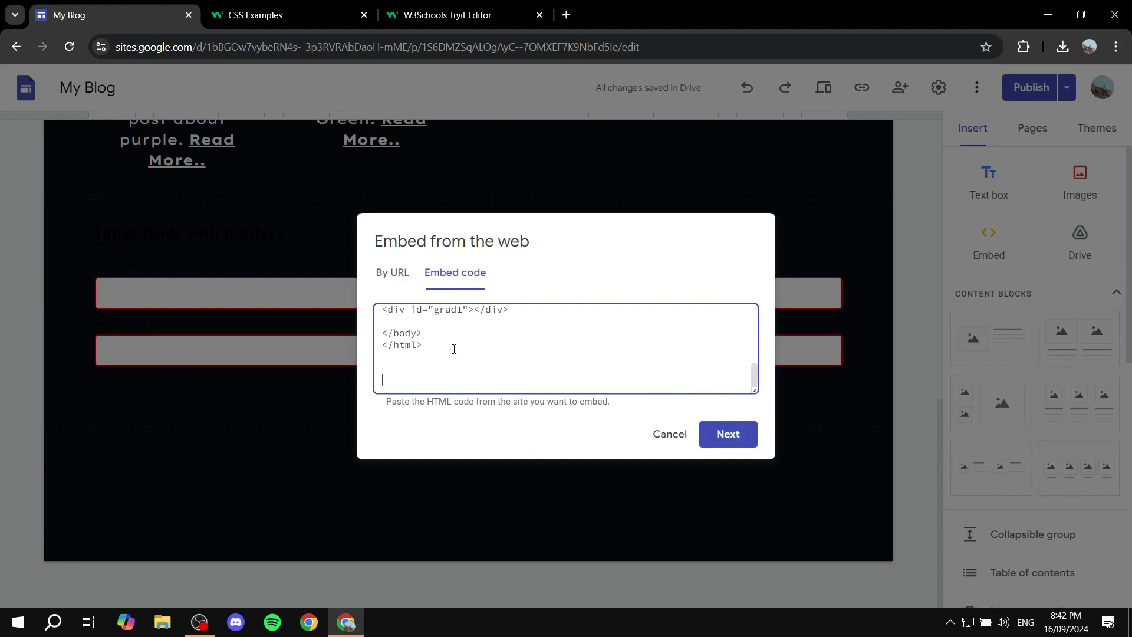
scroll(419, 356, "up", 8)
scroll(511, 366, "down", 8)
left_click_drag(438, 348, 373, 349)
left_click(556, 342)
left_click(709, 446)
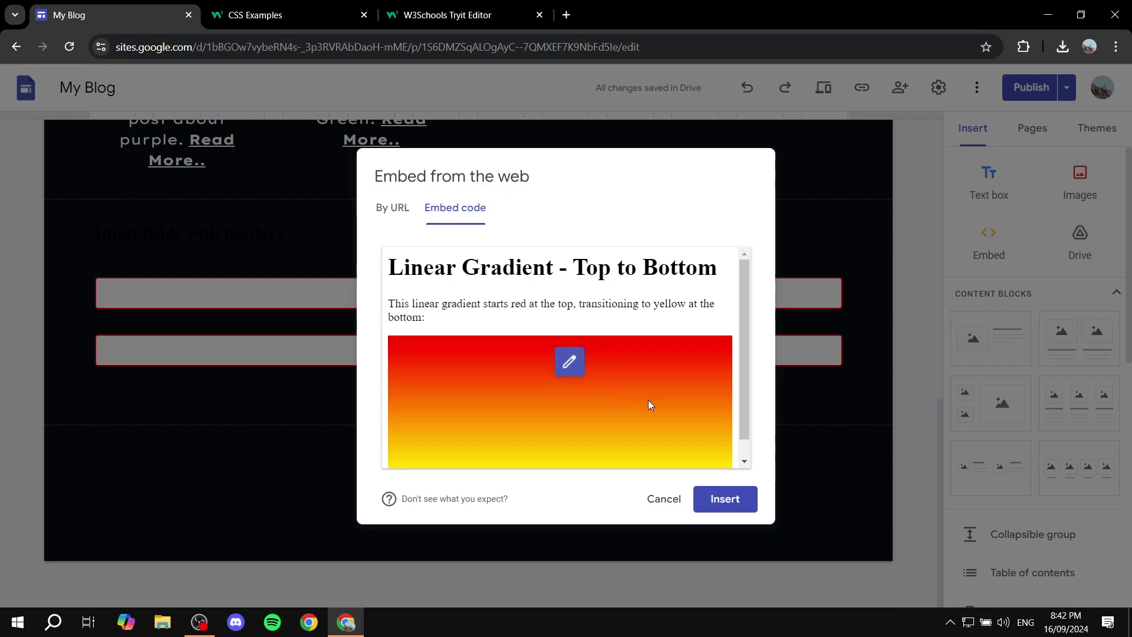
left_click(722, 499)
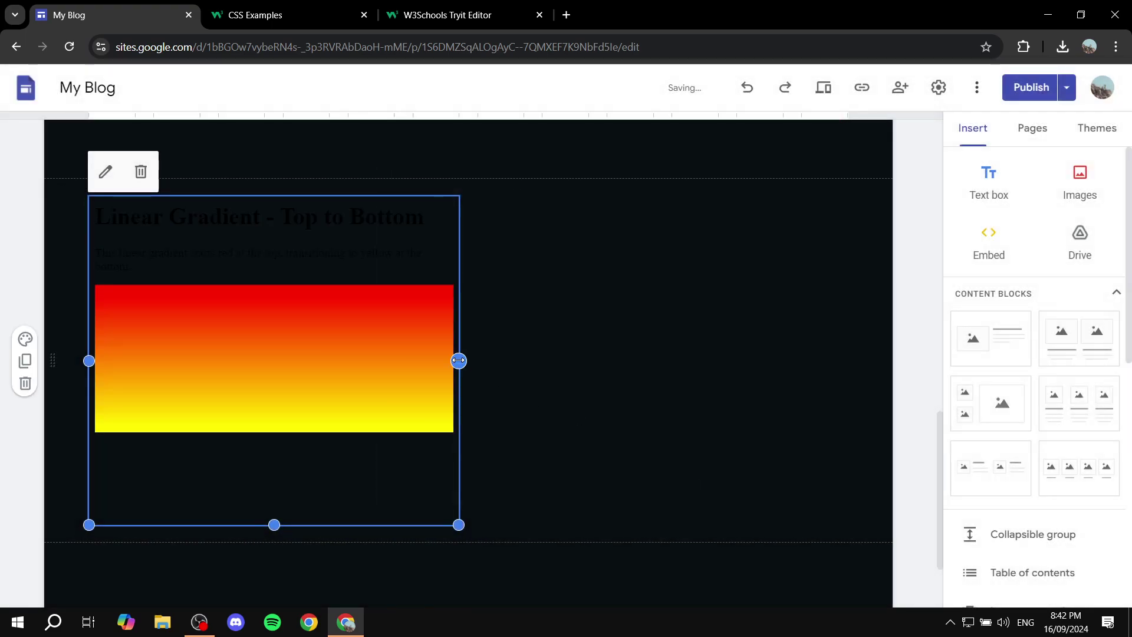
Widen the gradient embed to the section's right edge and shorten its height
left_click_drag(458, 361, 879, 367)
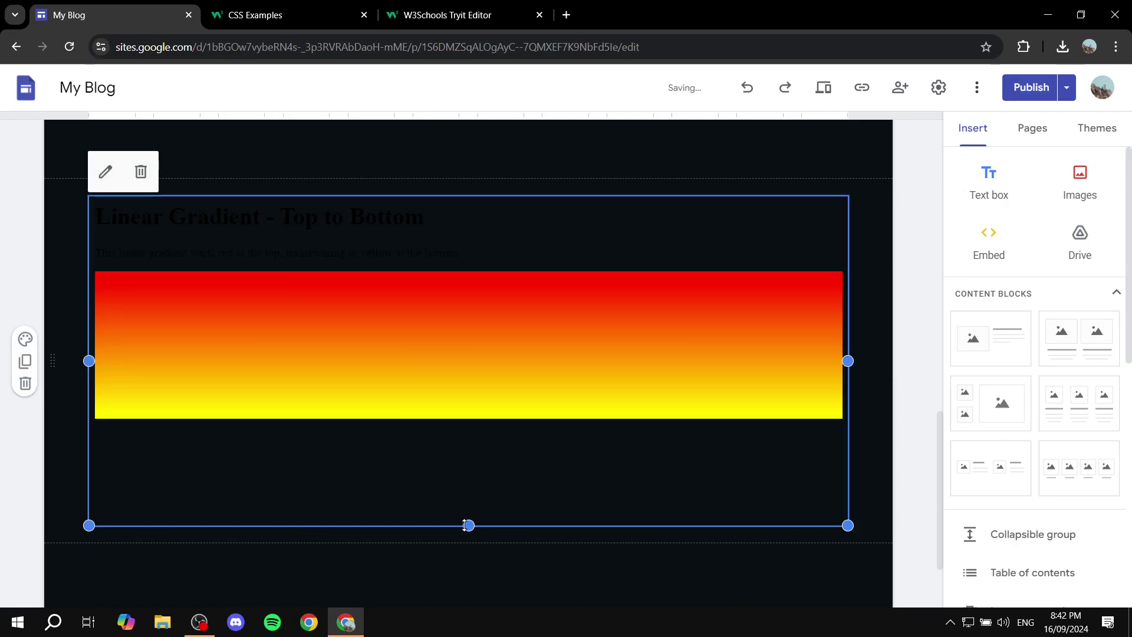
mouse_move(468, 525)
left_mouse_down()
mouse_move(479, 475)
mouse_move(469, 442)
left_mouse_up()
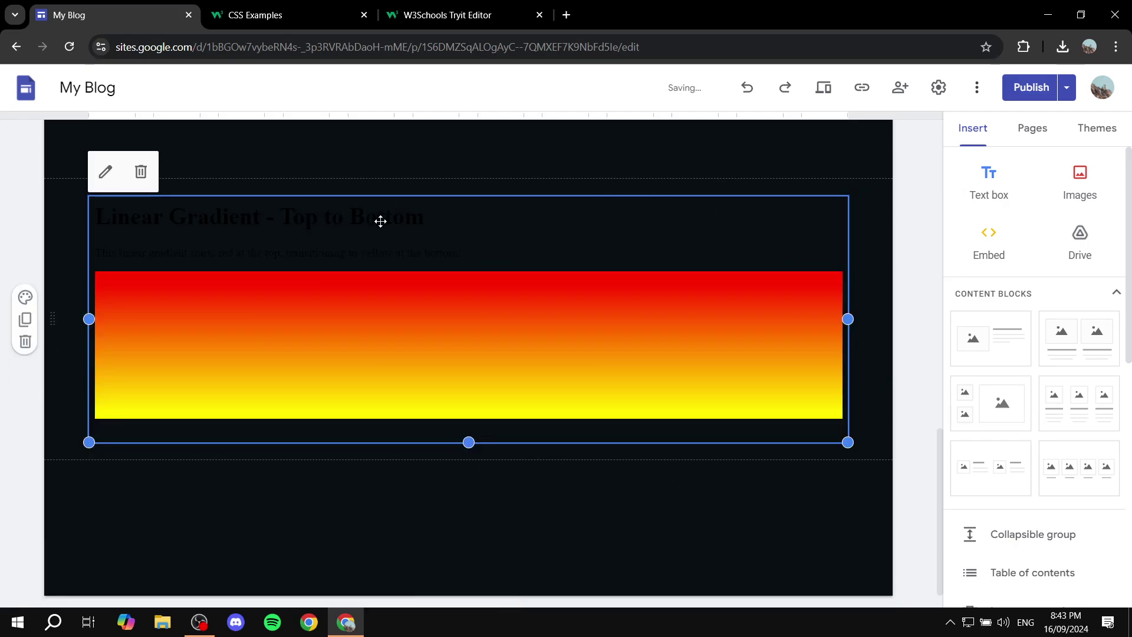
left_click(448, 322)
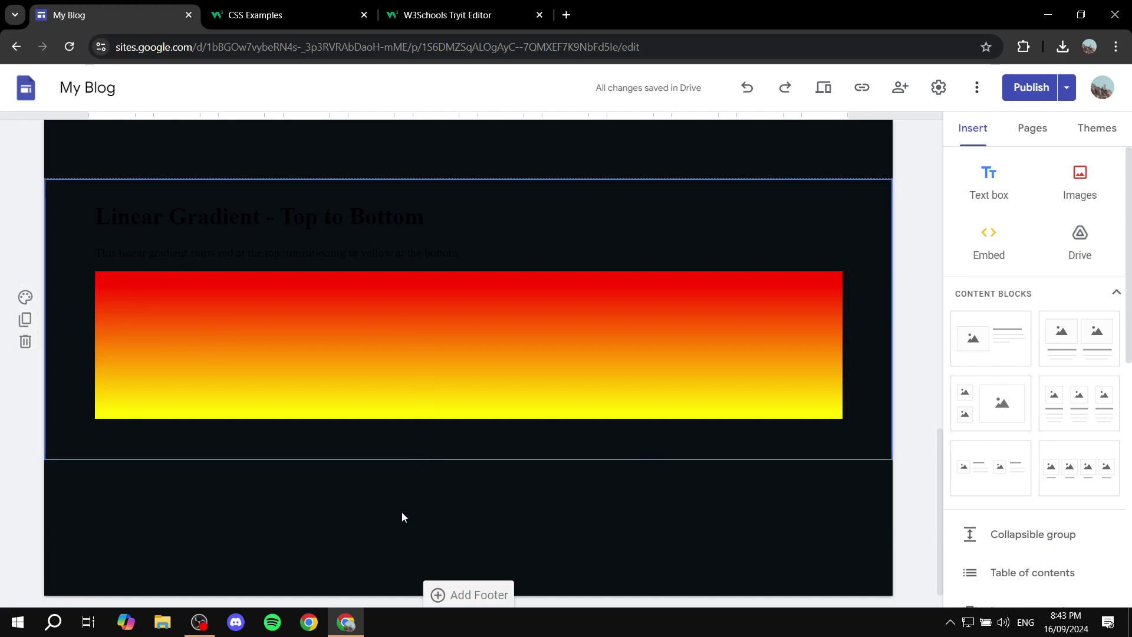
left_click(453, 319)
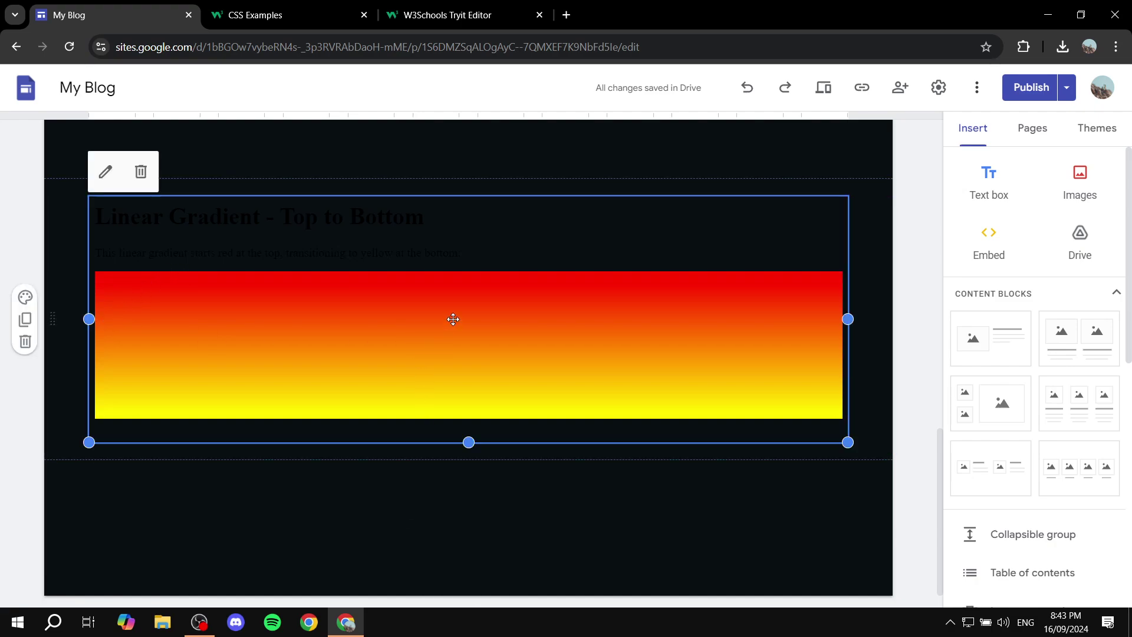
left_click(102, 179)
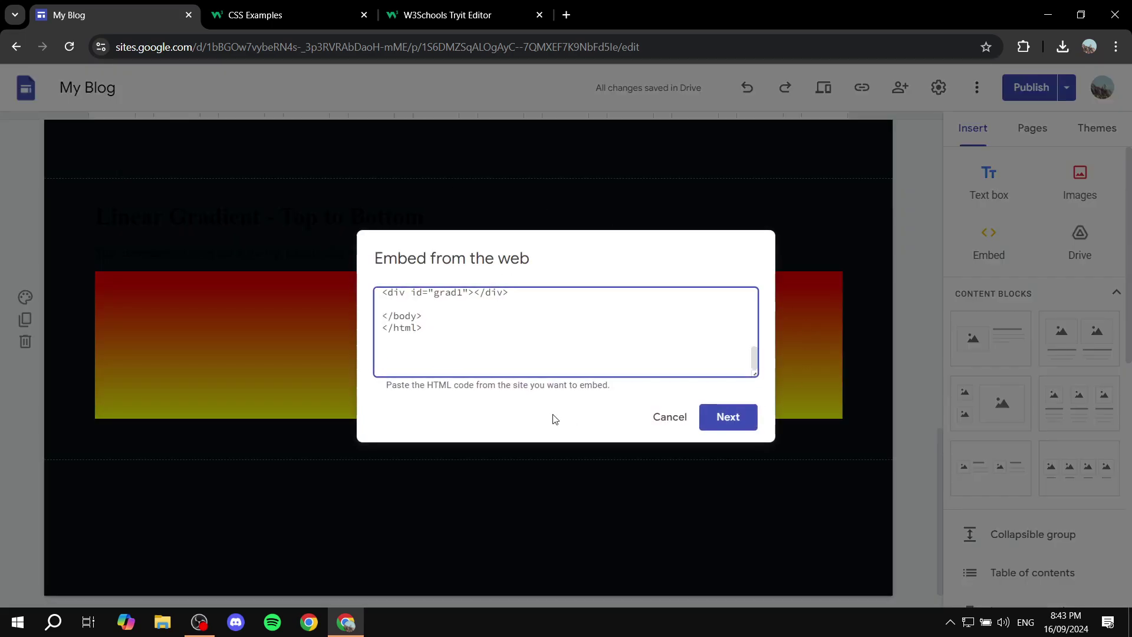
scroll(516, 319, "up", 10)
scroll(502, 345, "down", 3)
scroll(442, 328, "up", 3)
left_click(669, 418)
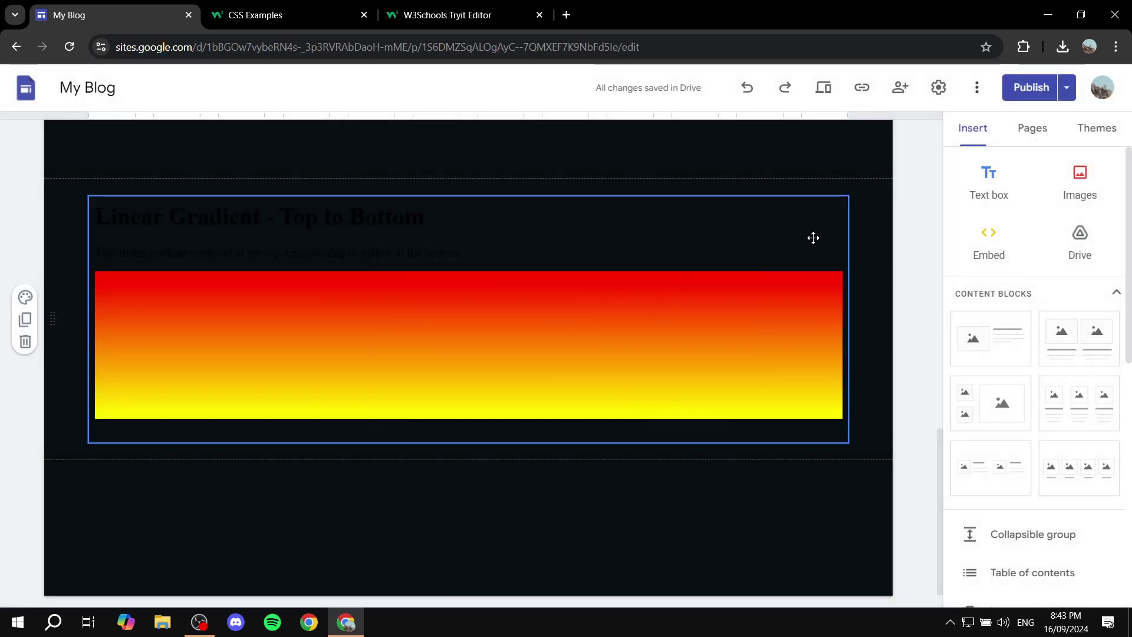
left_click(988, 246)
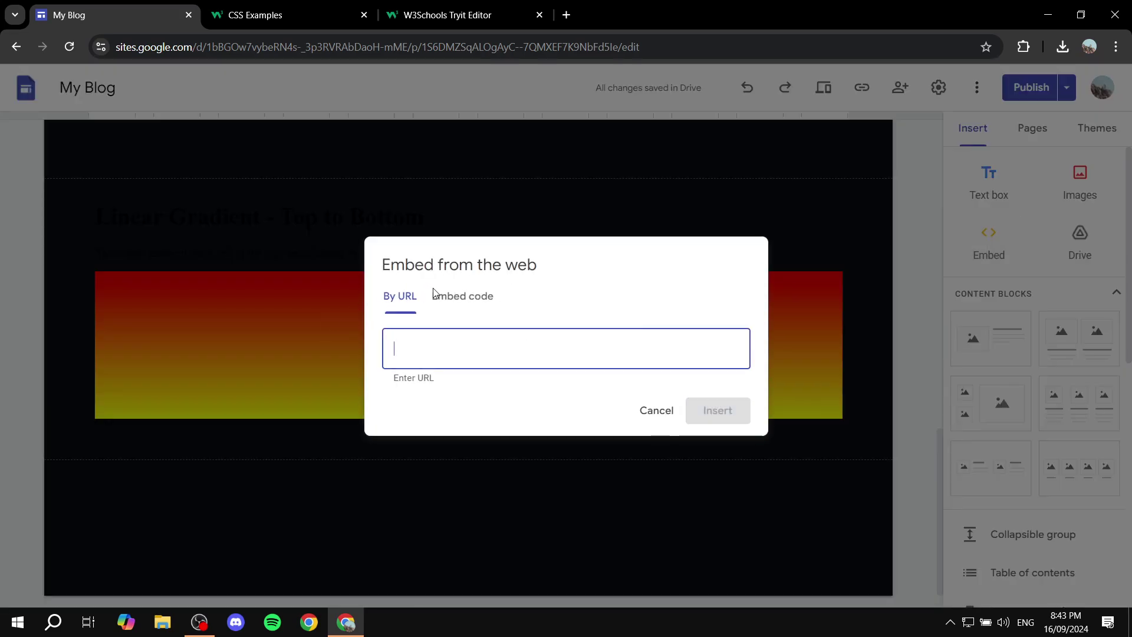
left_click(443, 295)
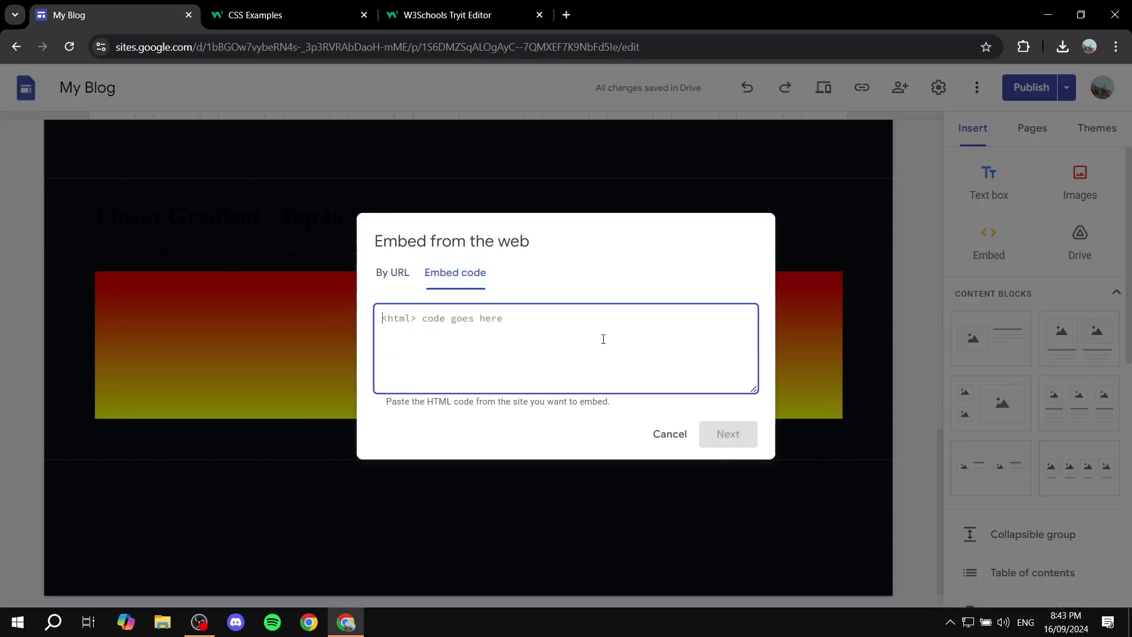
left_click(670, 434)
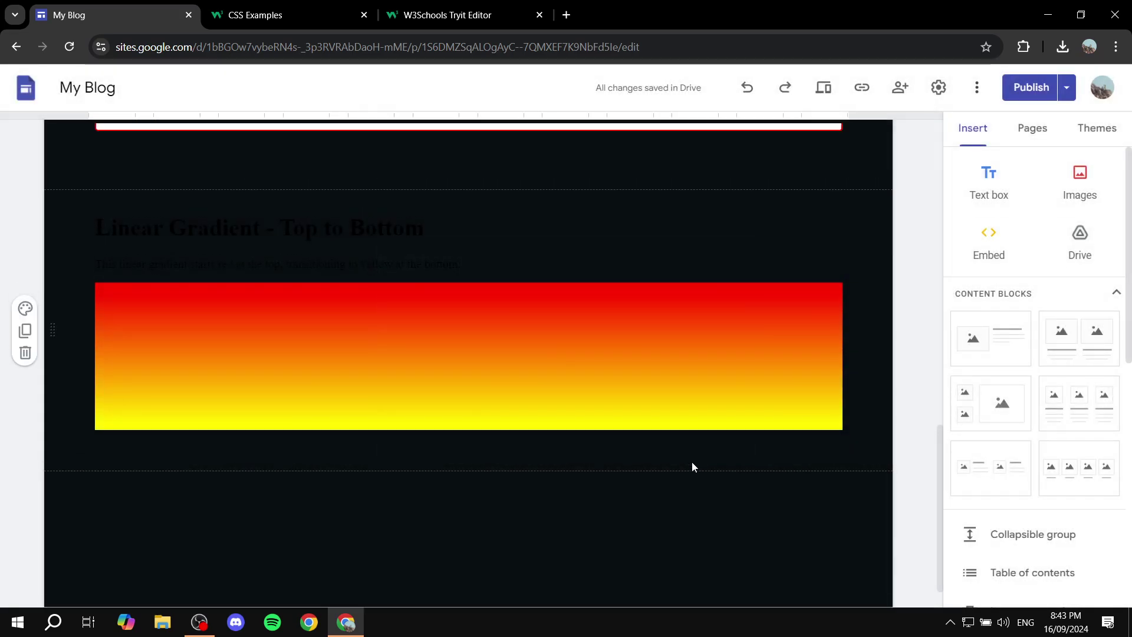
scroll(690, 460, "up", 5)
scroll(420, 338, "up", 5)
scroll(420, 338, "up", 1)
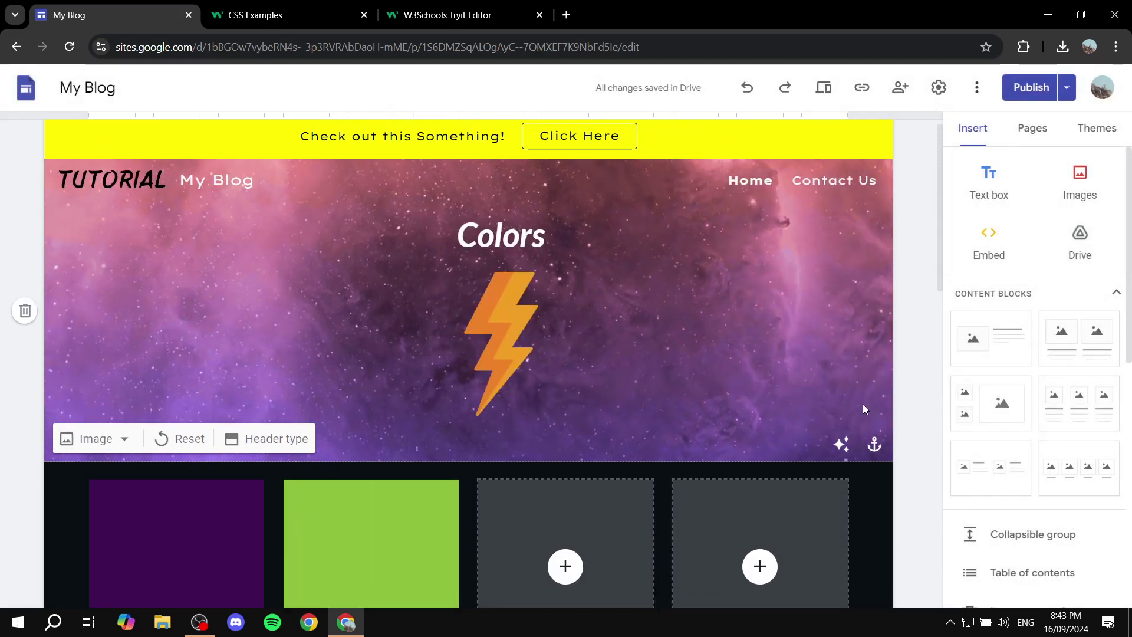
scroll(755, 519, "down", 3)
scroll(627, 269, "down", 7)
scroll(521, 185, "up", 7)
scroll(682, 385, "down", 10)
scroll(661, 392, "down", 3)
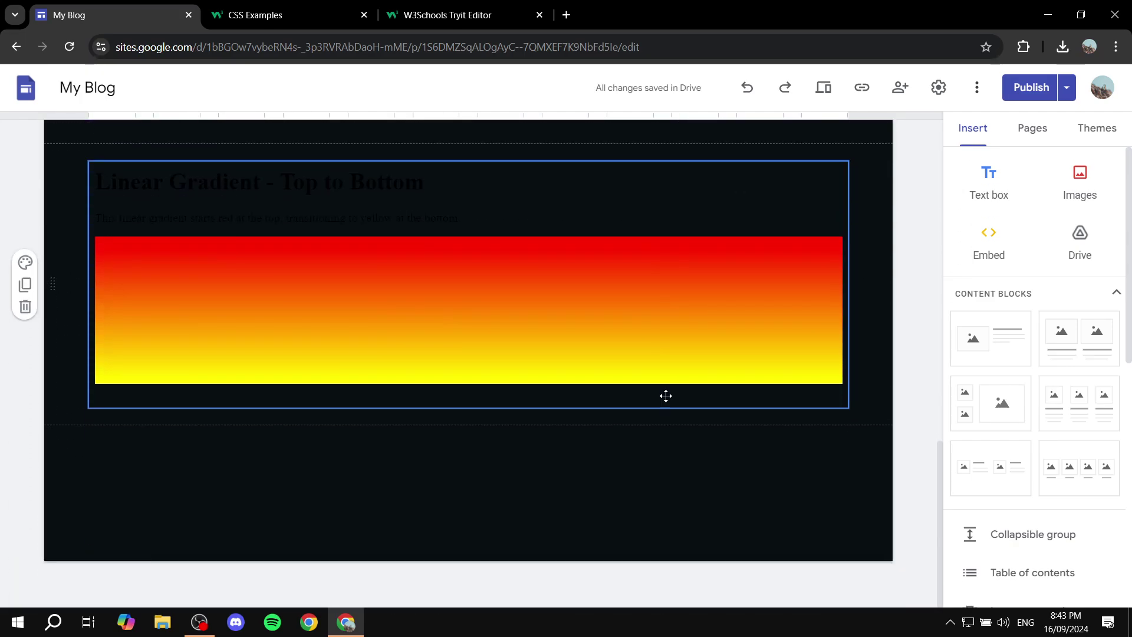
scroll(720, 311, "up", 5)
scroll(662, 328, "up", 8)
scroll(577, 392, "up", 3)
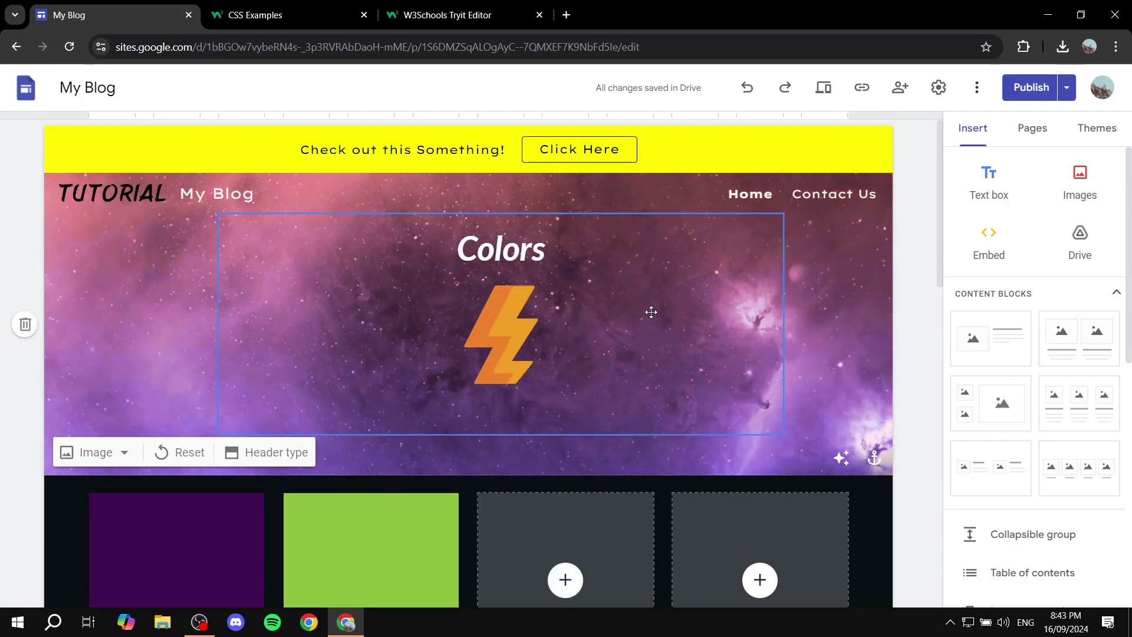
scroll(651, 312, "down", 10)
scroll(650, 317, "down", 3)
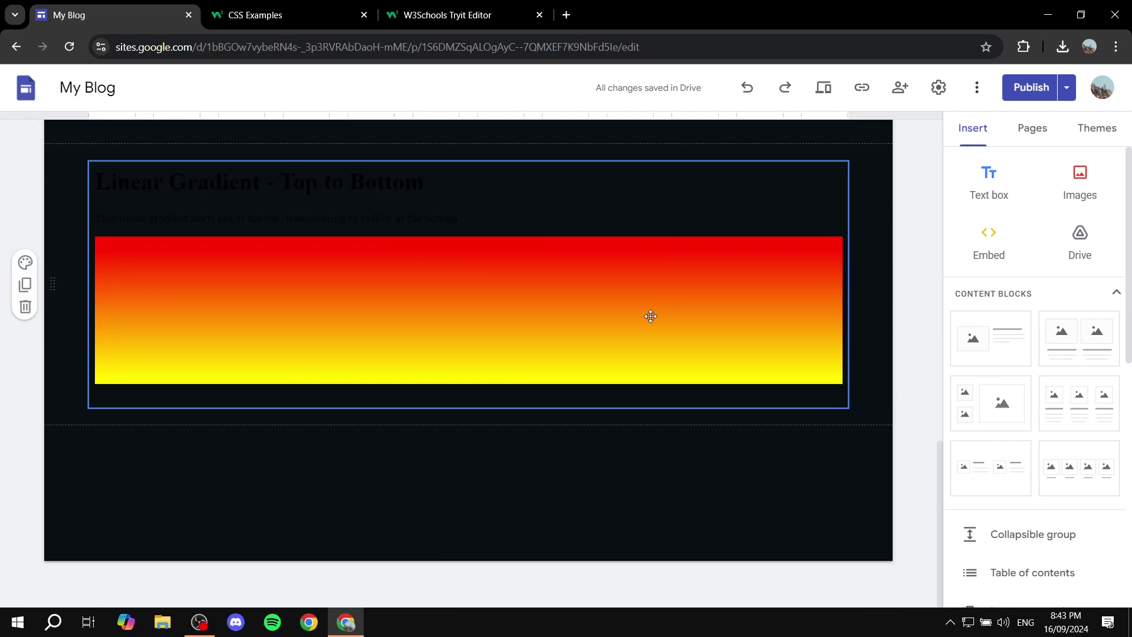